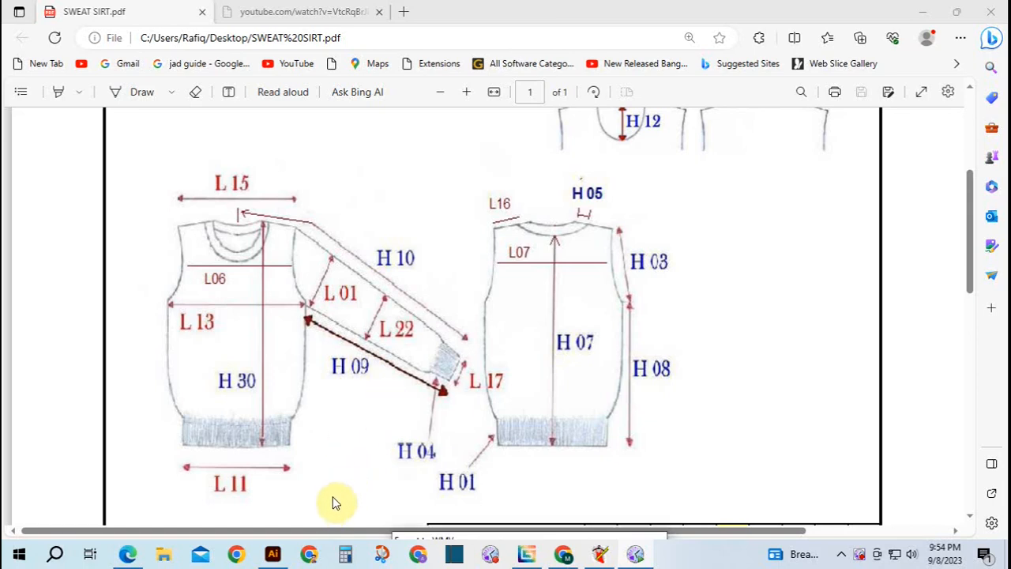
Switch to the Gerber AccuMark launcher, open AccuMark Explorer from its utilities, and show the contents of the DATA90 storage area.
click(637, 553)
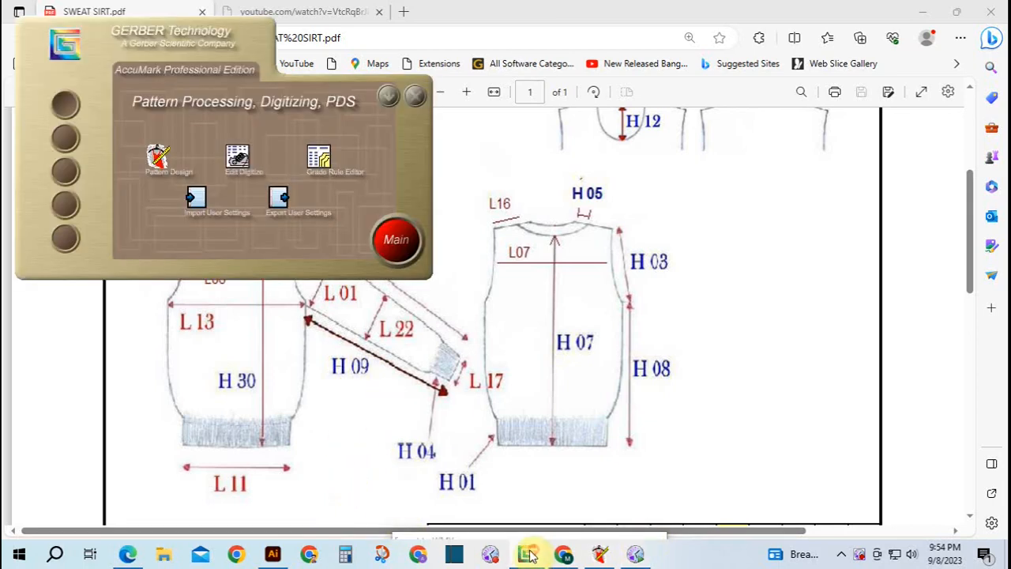
click(67, 204)
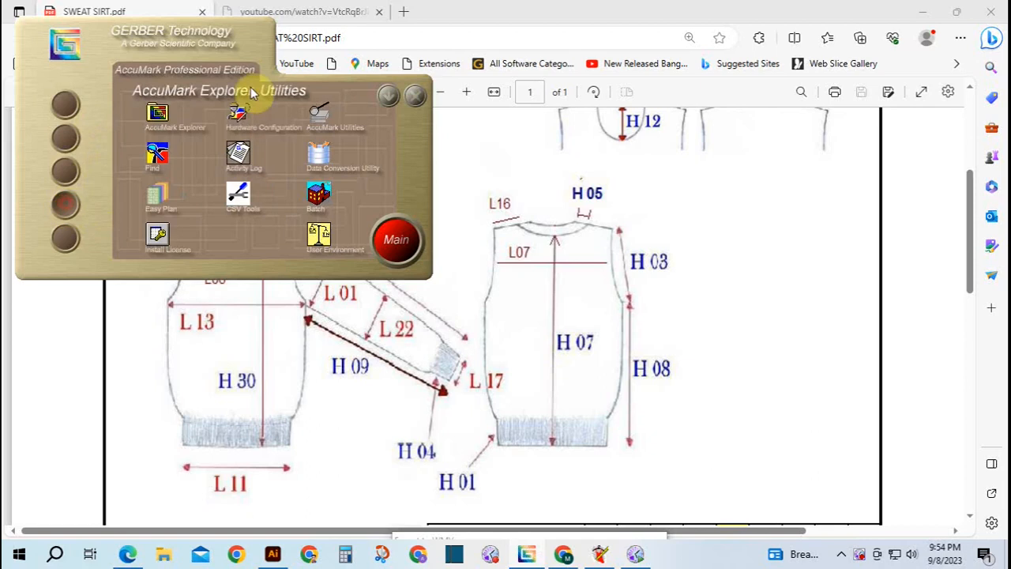
click(161, 115)
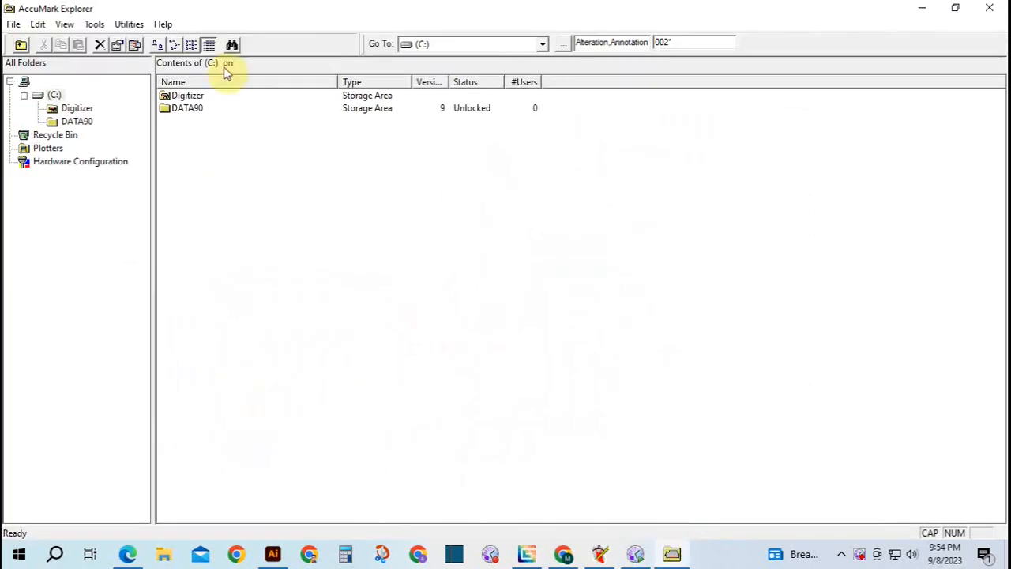
click(257, 166)
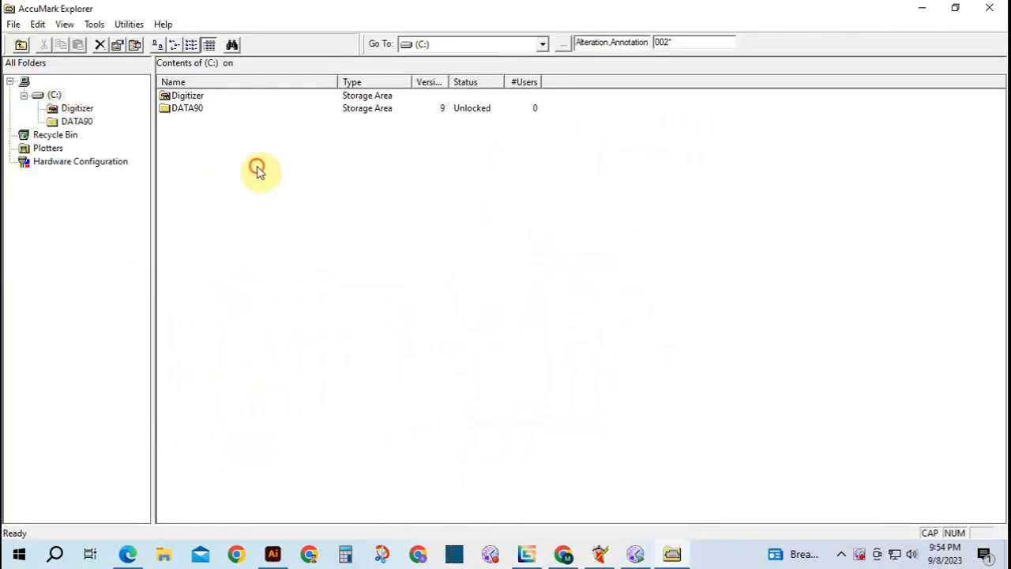
click(65, 124)
click(275, 225)
drag(207, 188, 168, 92)
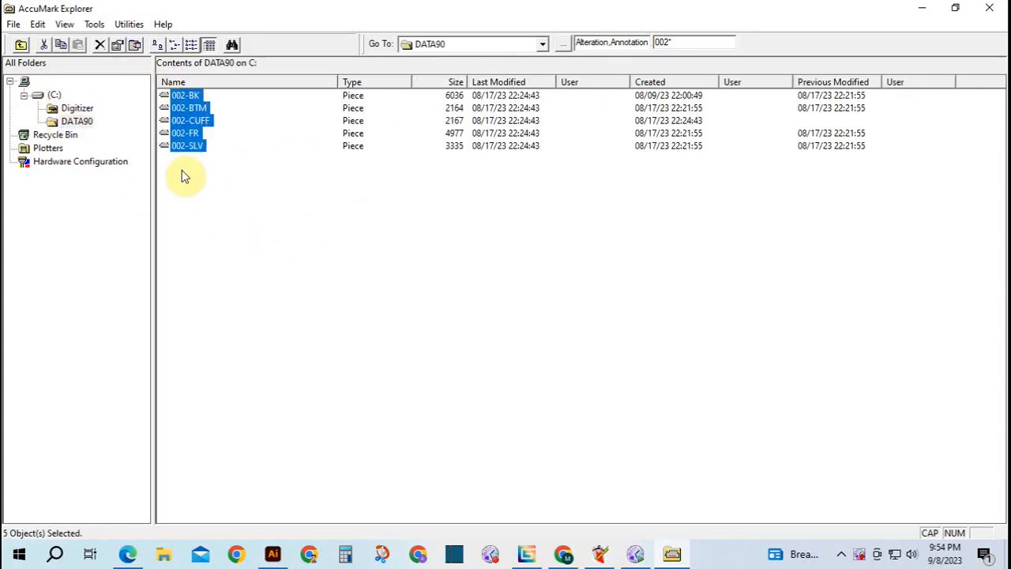
drag(198, 188, 191, 109)
double_click(676, 40)
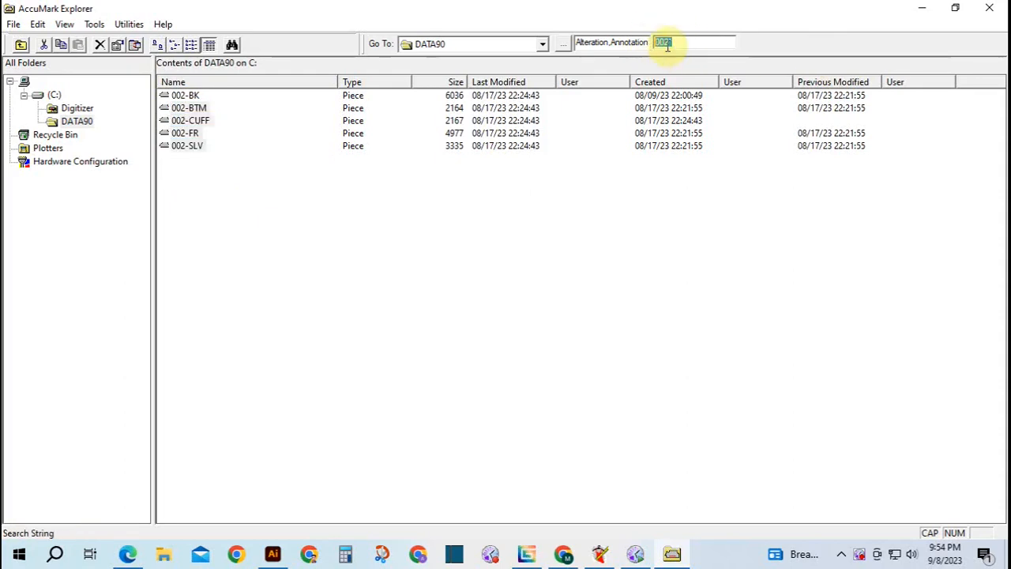
click(670, 43)
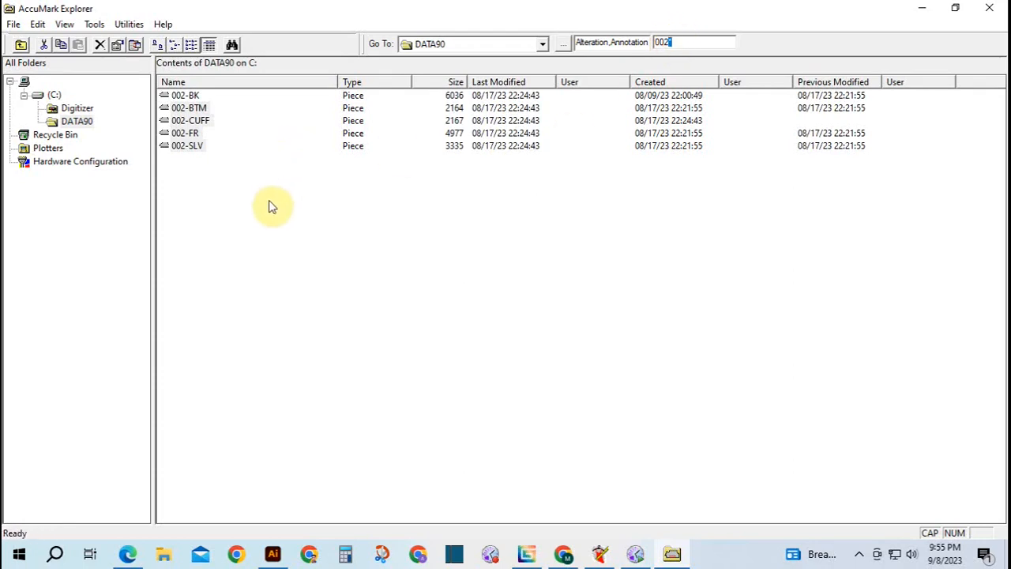
click(229, 202)
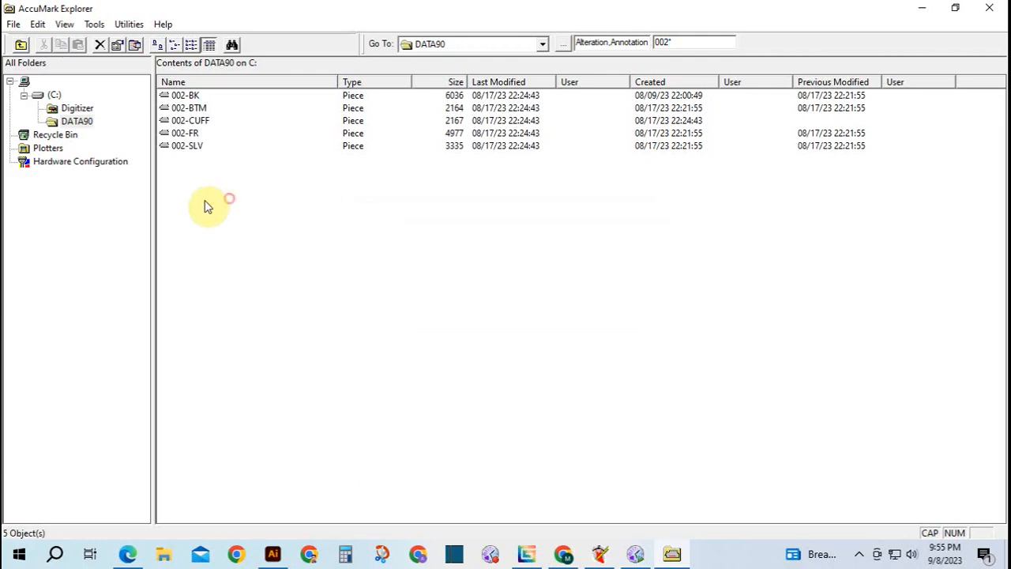
Open all five 002 pieces from DATA90 in Pattern Design and switch to Work Area 2.
drag(200, 181, 146, 70)
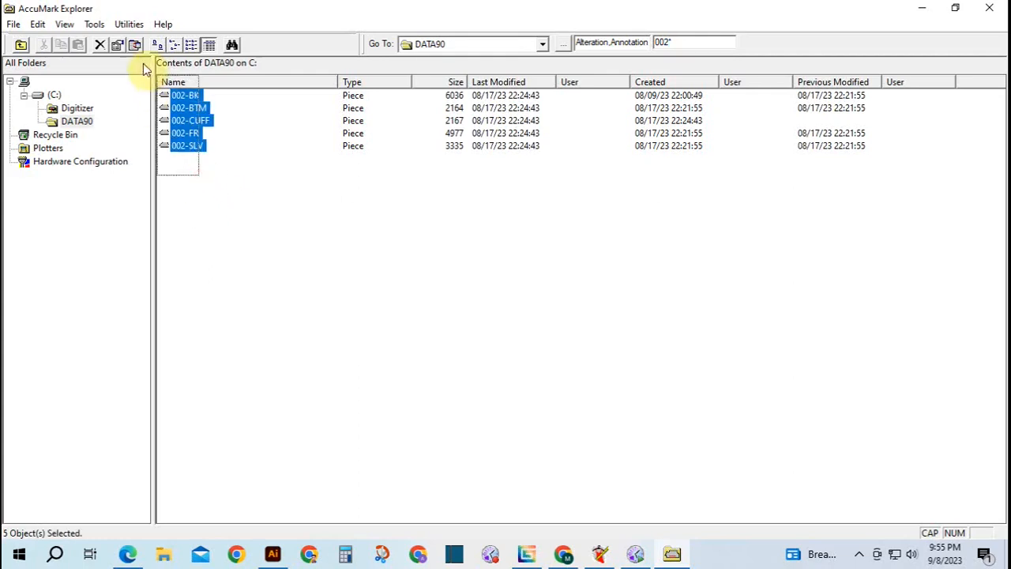
drag(181, 106, 181, 105)
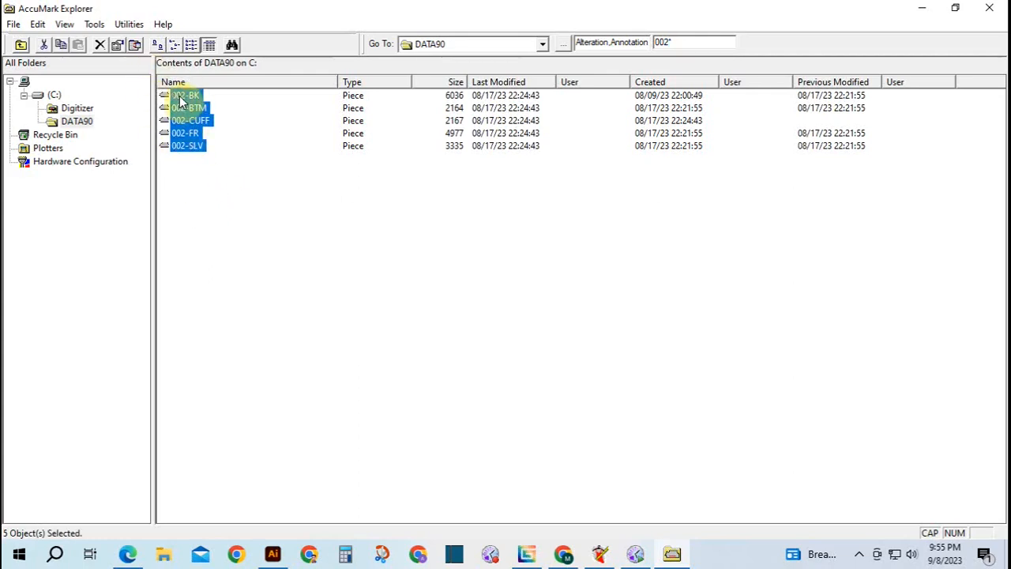
right_click(180, 97)
mouse_move(261, 108)
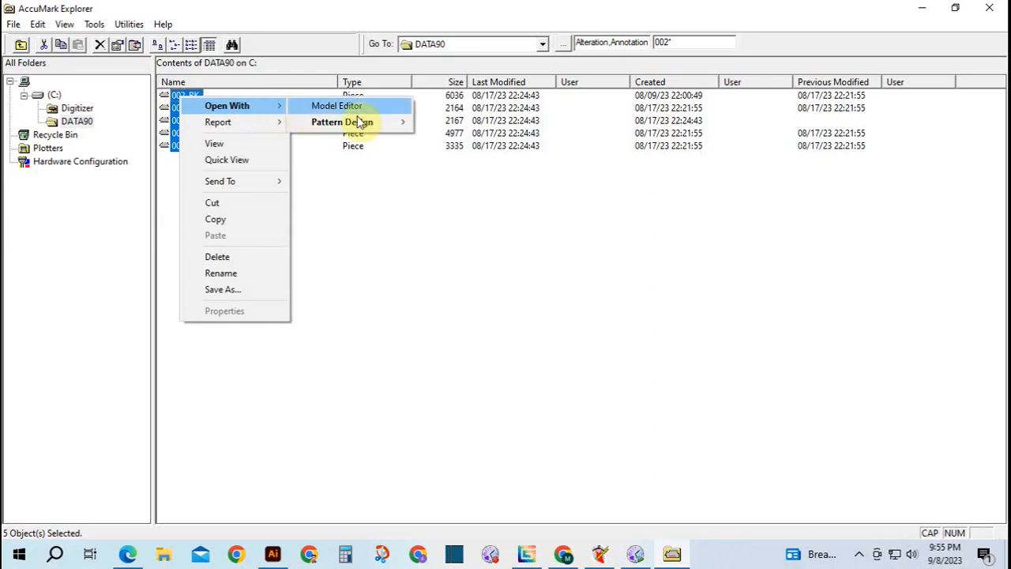
mouse_move(387, 124)
click(479, 124)
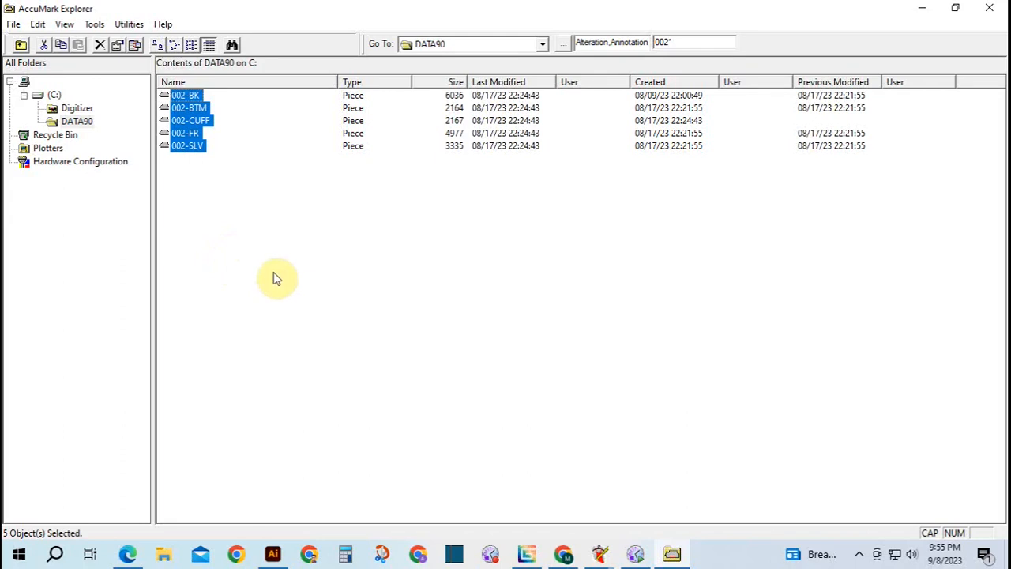
click(600, 553)
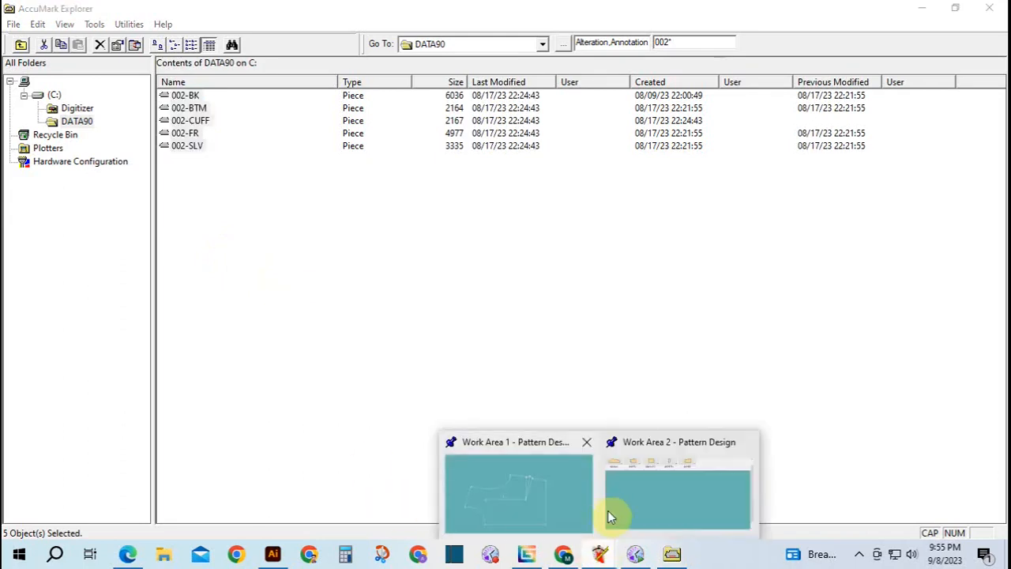
click(612, 513)
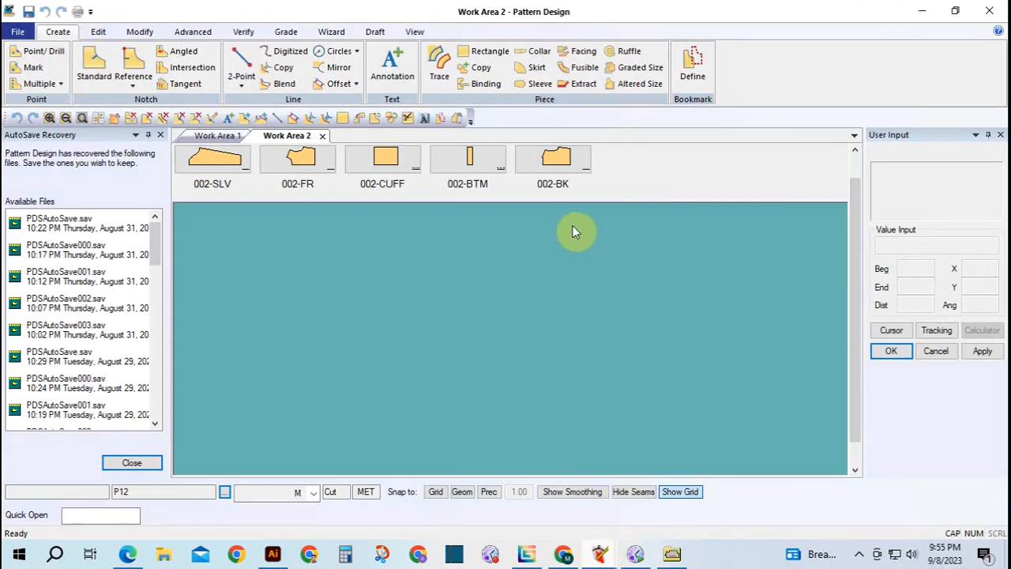
Place all the pieces tiled in the work area and arrange front, back, sleeve, cuff and bottom band without overlaps.
right_click(621, 193)
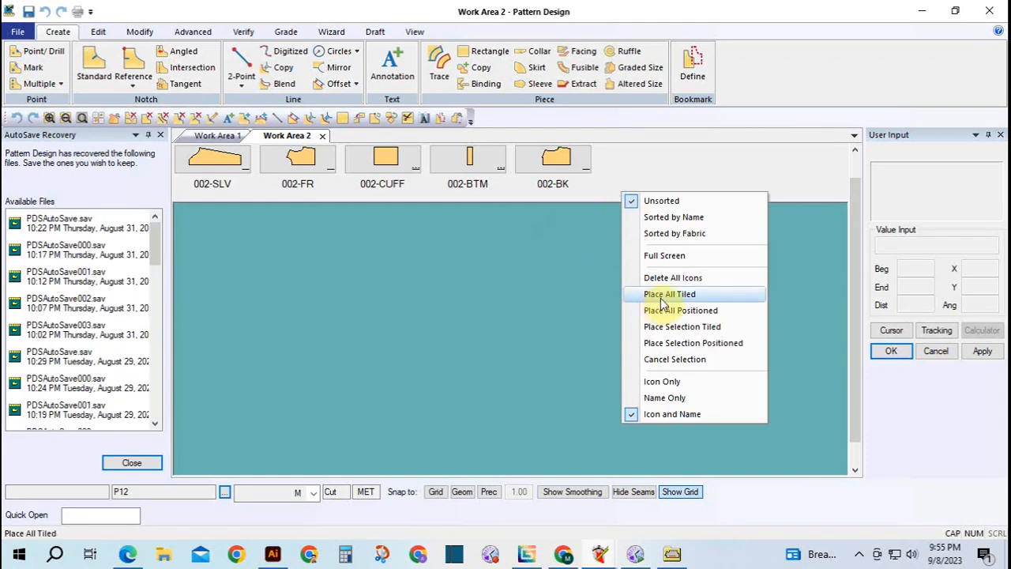
click(664, 293)
drag(655, 305, 397, 419)
drag(484, 350, 293, 315)
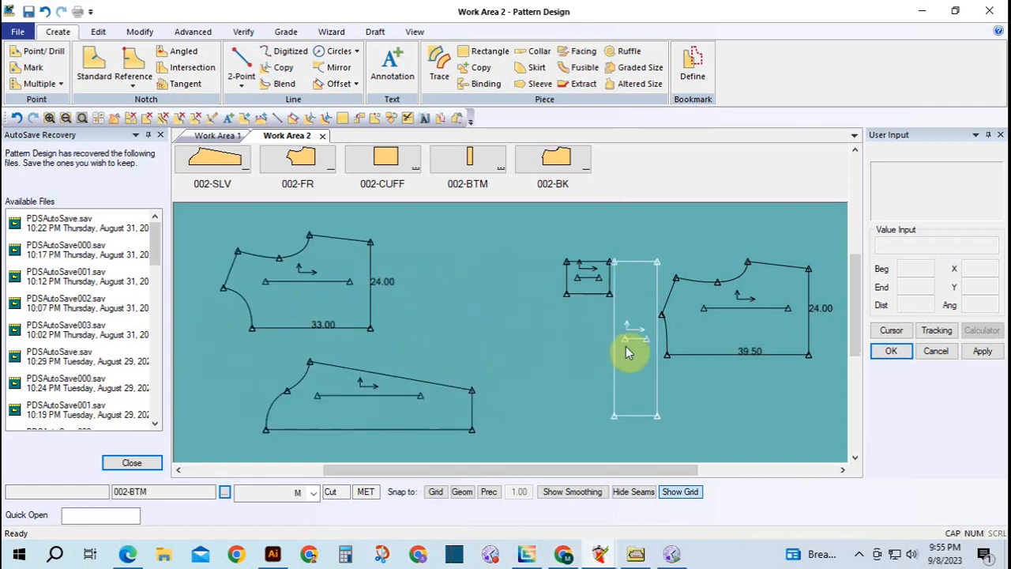
drag(720, 338, 443, 310)
drag(575, 285, 519, 406)
drag(613, 372, 579, 342)
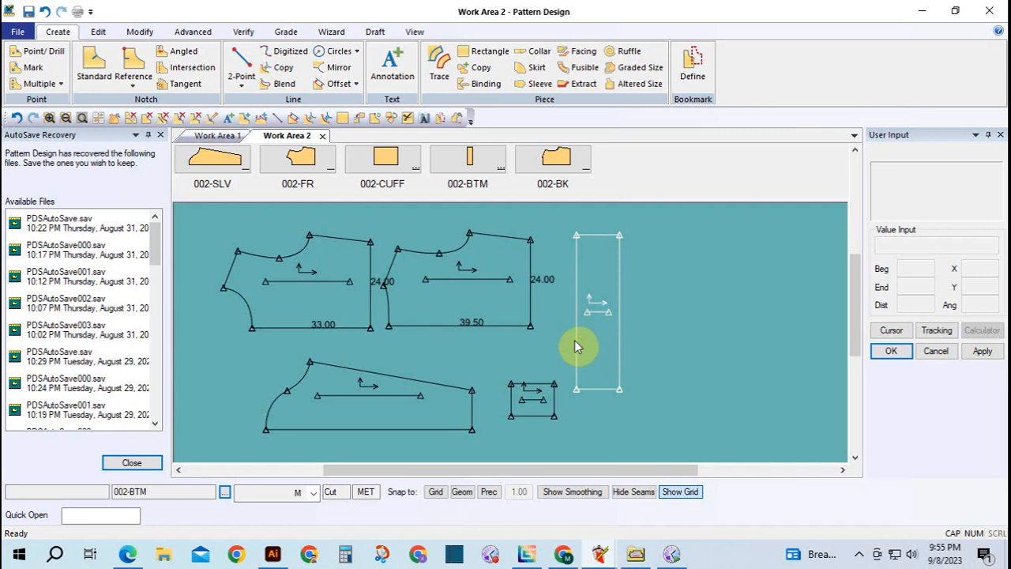
drag(338, 299, 318, 292)
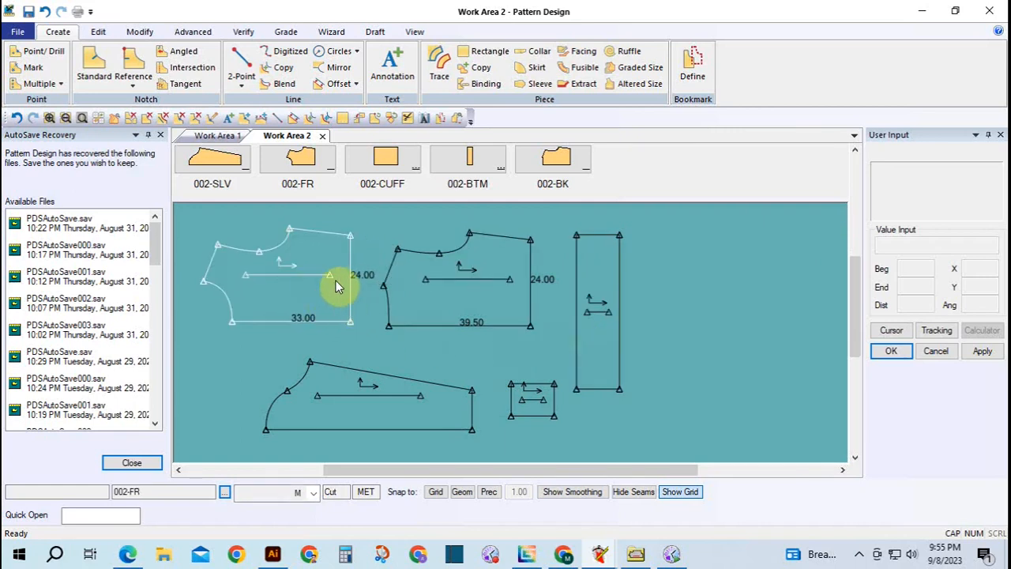
click(491, 249)
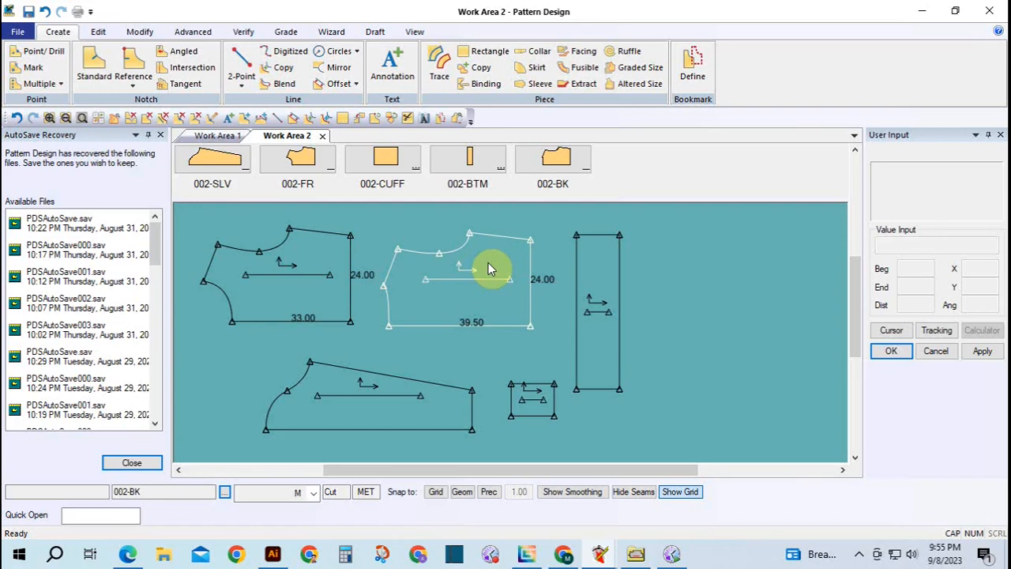
drag(351, 406, 315, 395)
drag(528, 392, 490, 392)
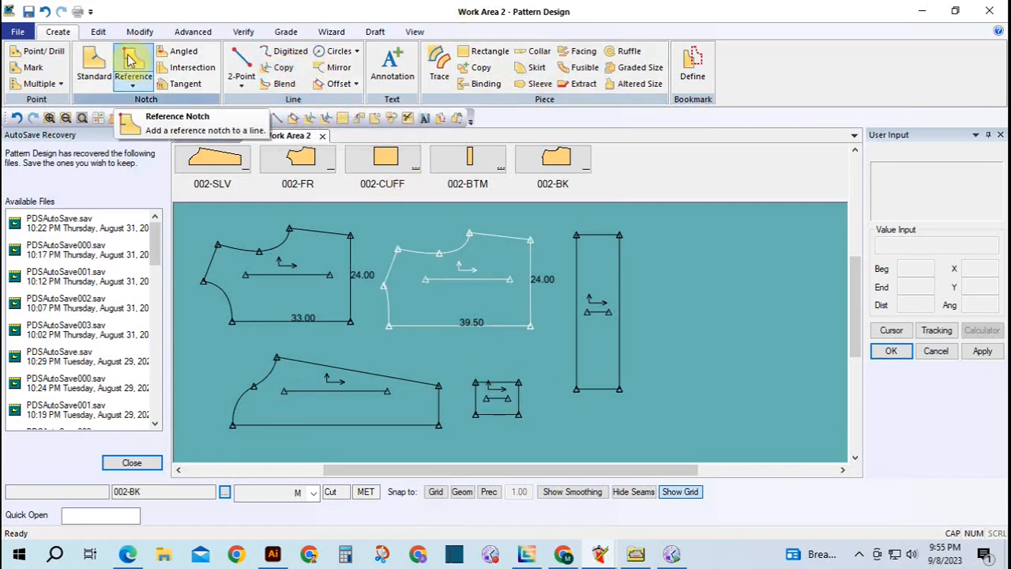
Mirror the front, back, sleeve, cuff and bottom band pieces about their lower horizontal edges, without notches or folding.
click(139, 32)
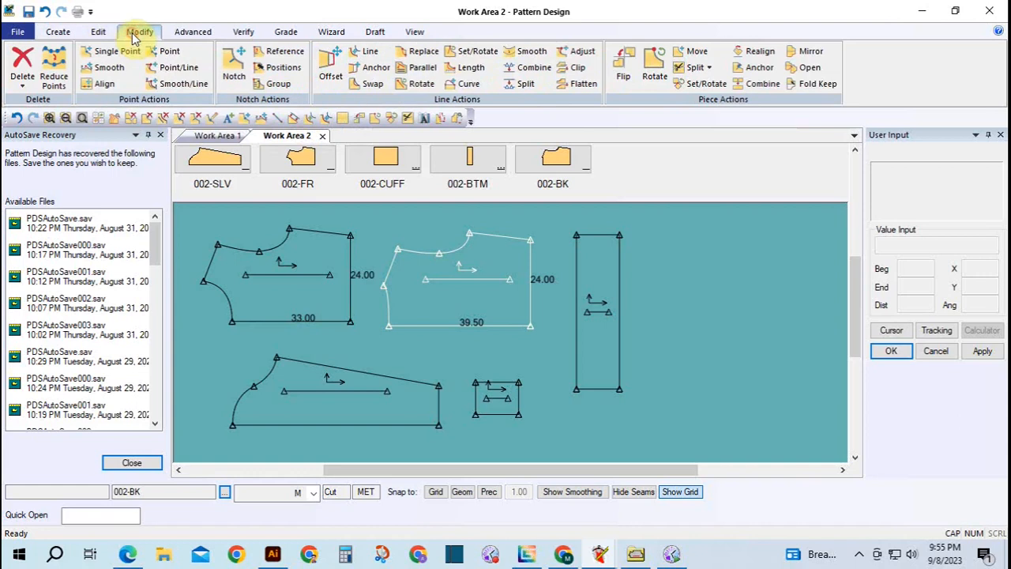
click(803, 54)
click(298, 319)
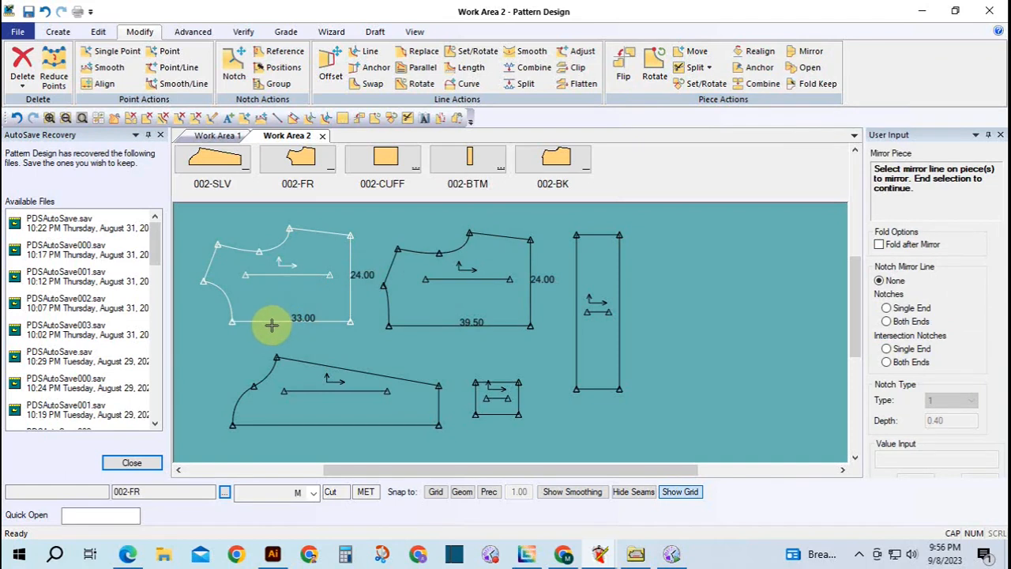
click(268, 319)
click(419, 323)
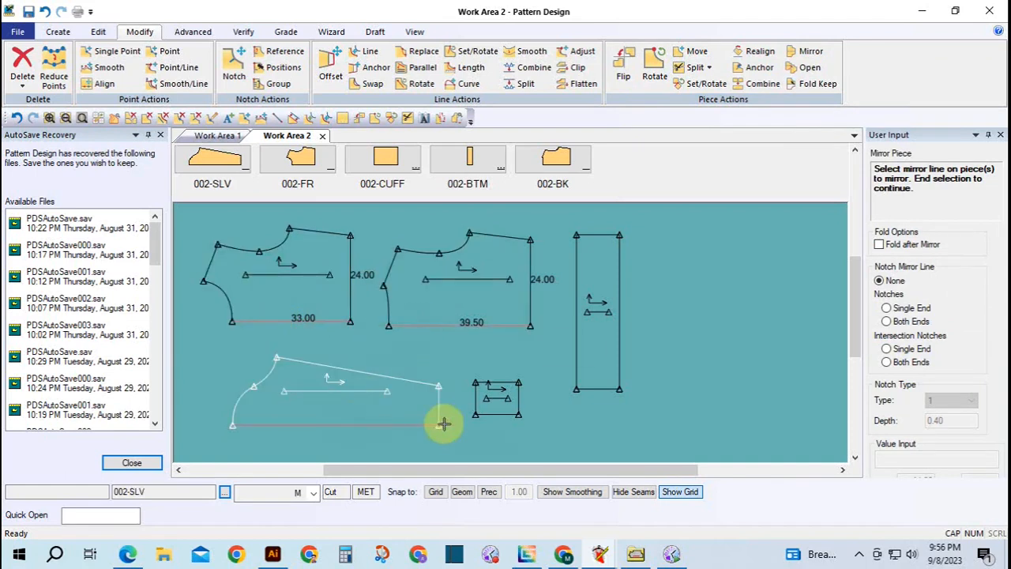
click(492, 413)
click(602, 390)
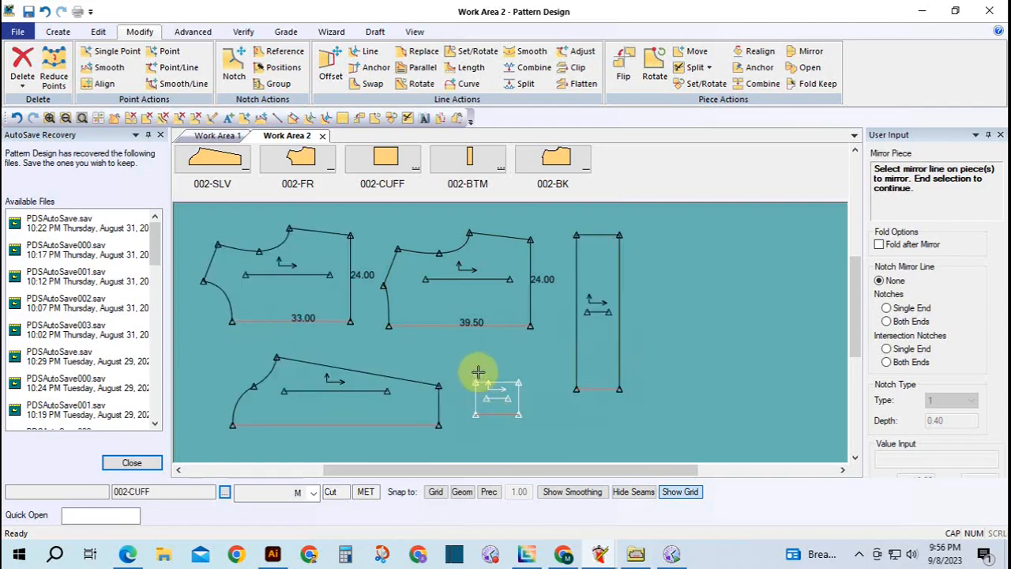
right_click(508, 339)
click(490, 343)
right_click(505, 329)
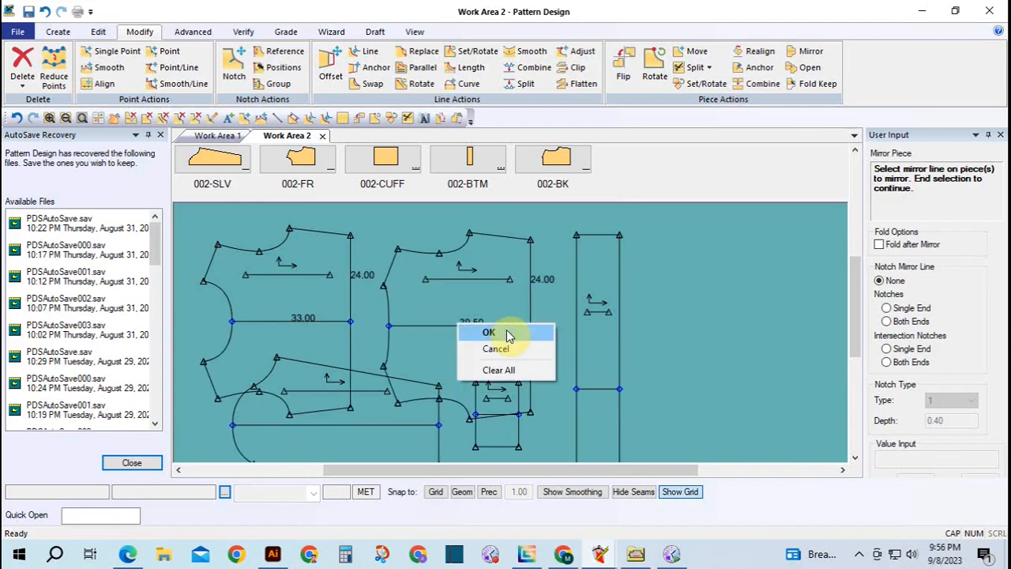
click(488, 332)
Spread the mirrored bottom band, back, front and sleeve pieces apart in the work area.
drag(598, 339, 688, 300)
drag(491, 318, 605, 294)
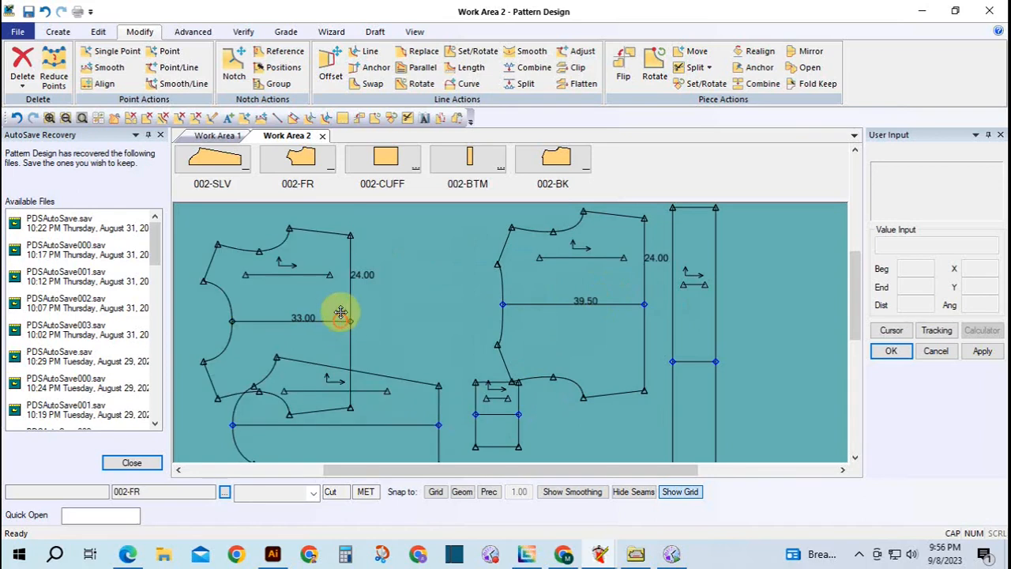
drag(338, 311, 367, 277)
drag(349, 406, 287, 406)
click(266, 289)
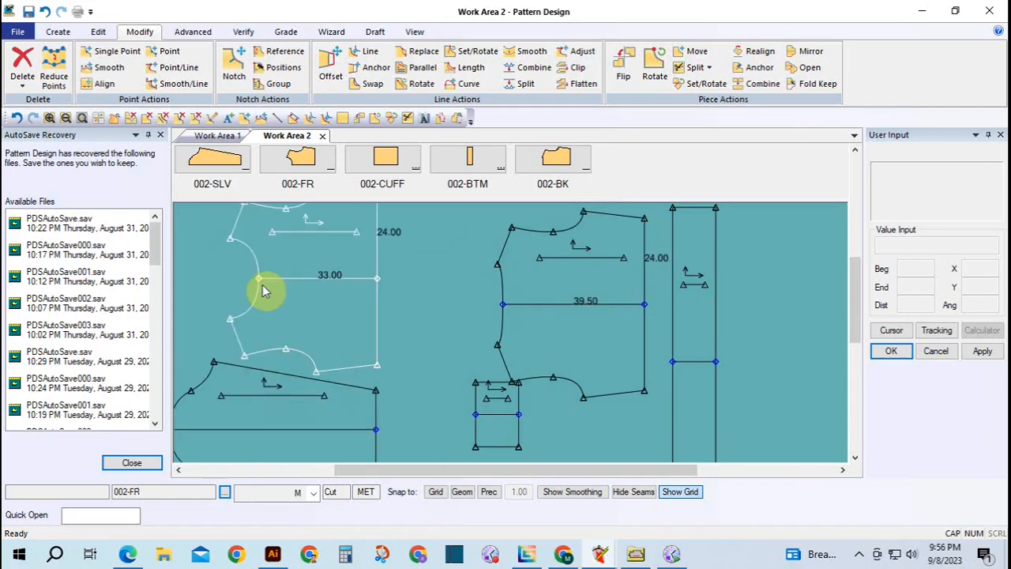
click(498, 307)
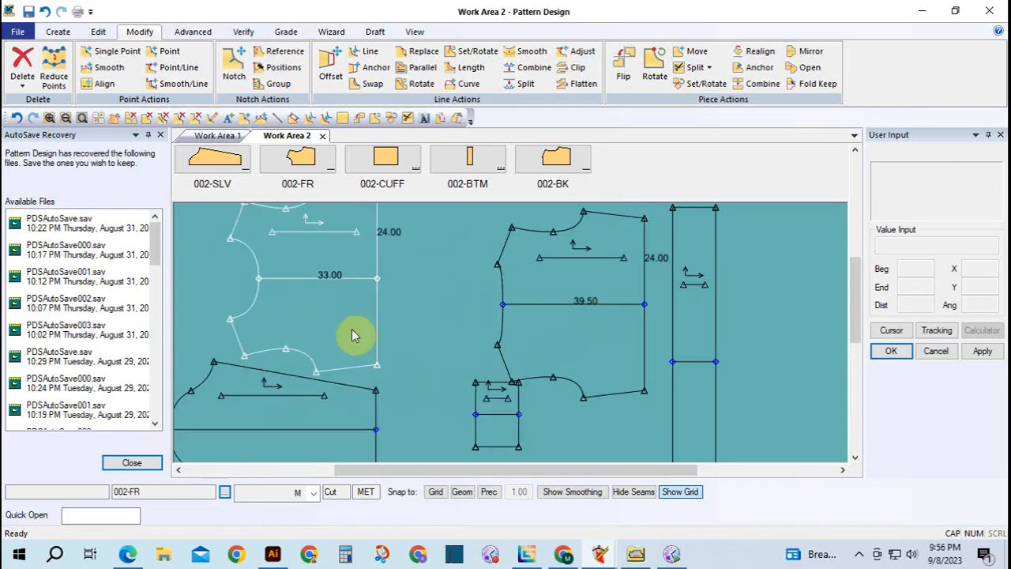
click(324, 284)
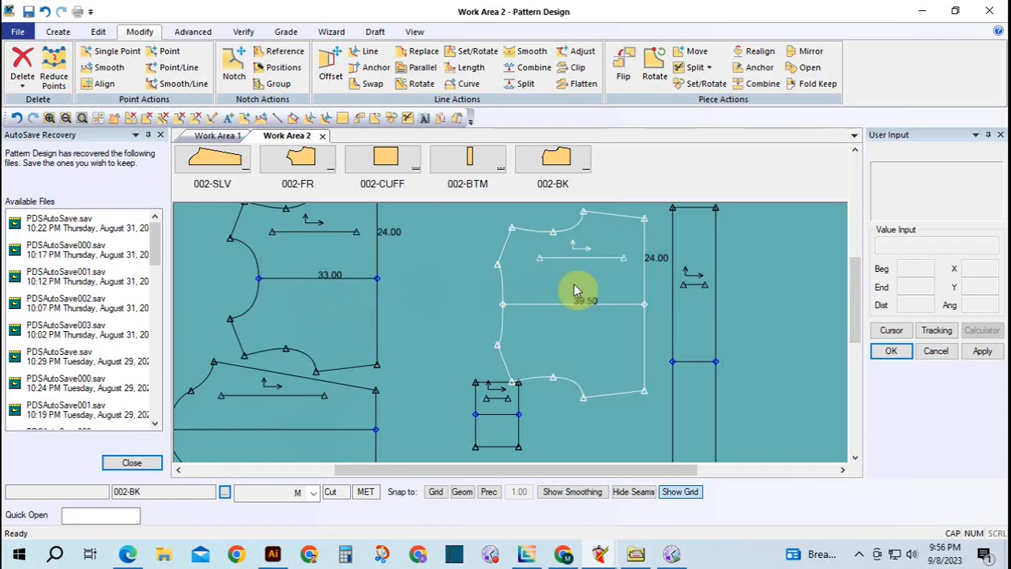
click(22, 82)
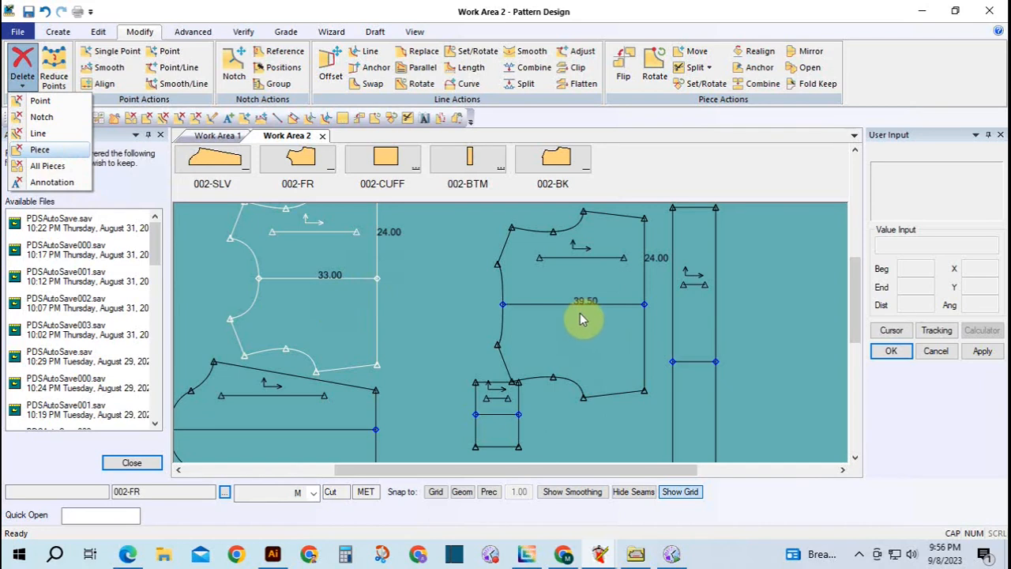
drag(342, 273, 368, 276)
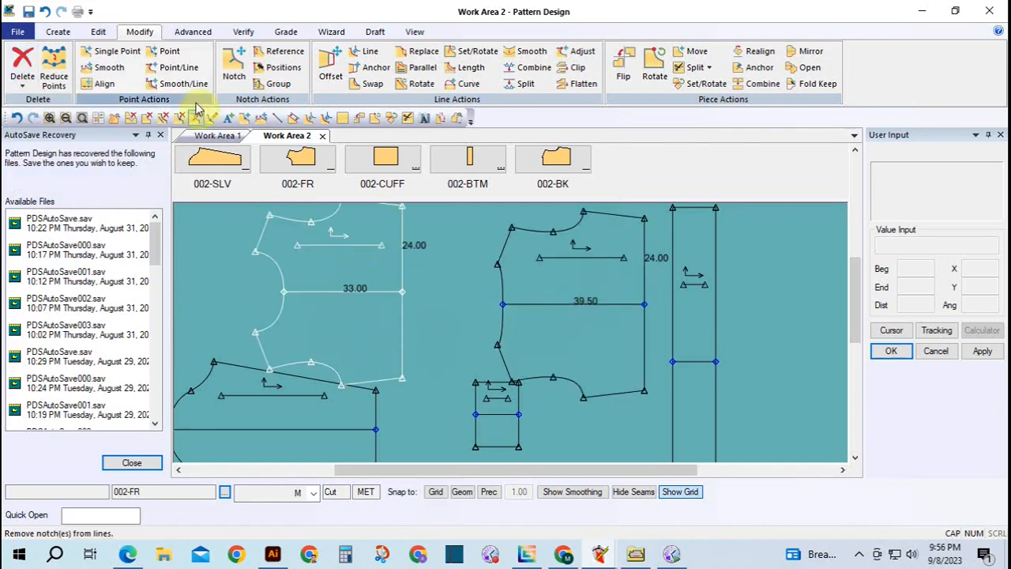
Save the mirrored front and back pieces, 002-FR and 002-BK.
click(19, 32)
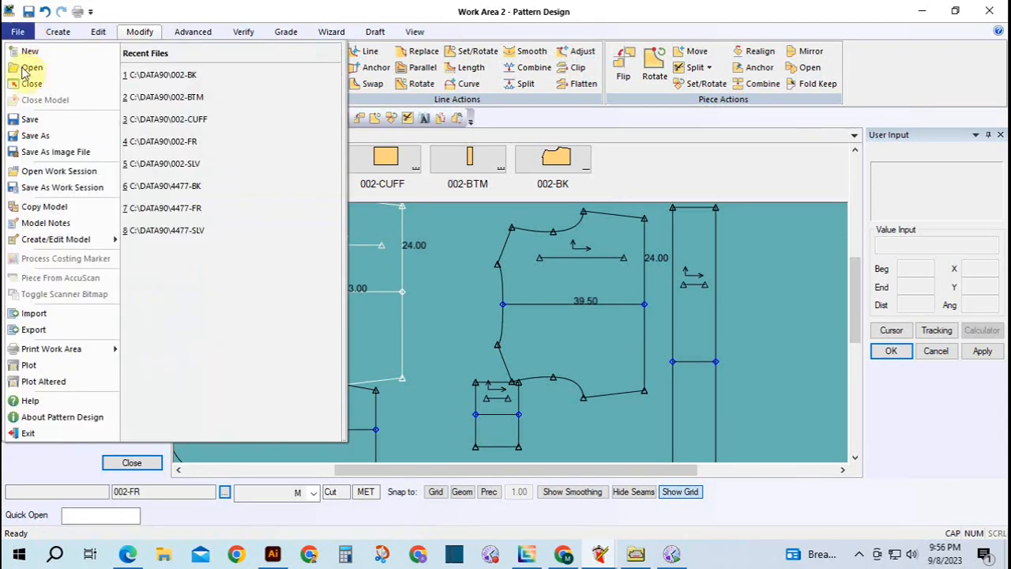
click(29, 119)
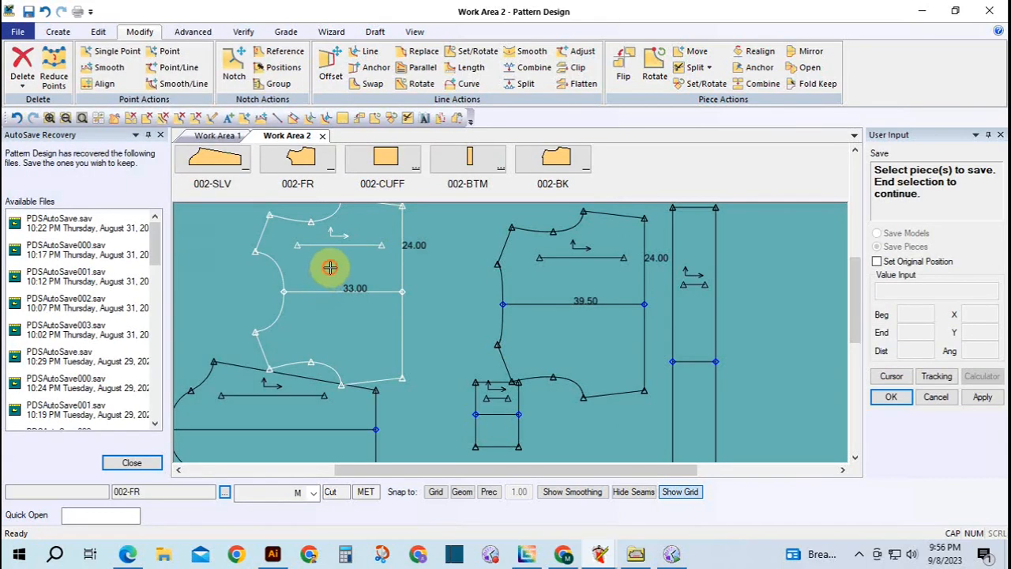
click(330, 269)
right_click(330, 269)
click(332, 270)
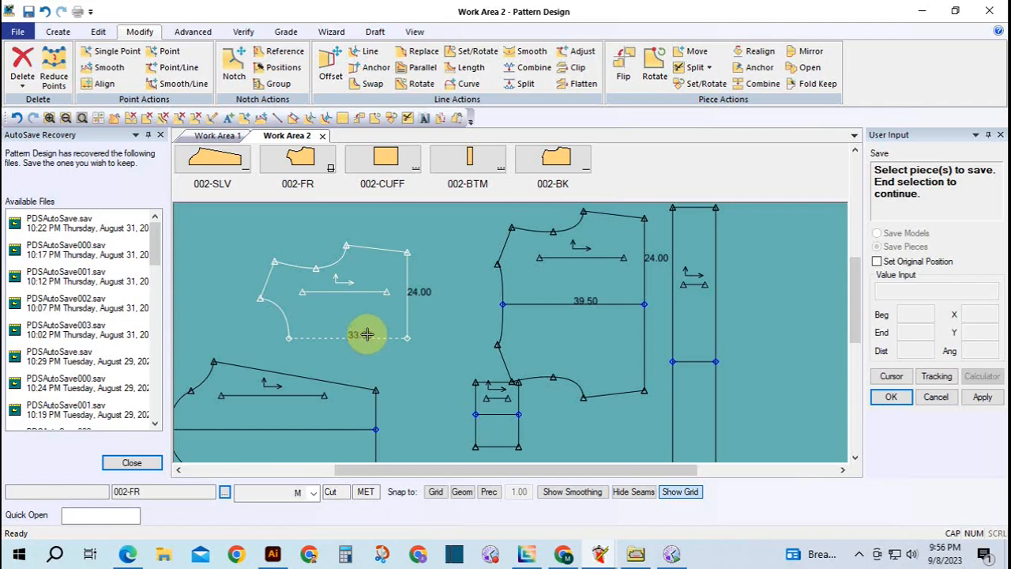
click(536, 283)
right_click(536, 282)
click(539, 287)
Save the mirrored sleeve, cuff and bottom band pieces, 002-SLV, 002-CUFF and 002-BTM.
right_click(363, 392)
click(278, 405)
right_click(278, 404)
click(277, 408)
right_click(492, 407)
click(495, 385)
click(495, 387)
right_click(494, 387)
click(492, 387)
right_click(683, 315)
click(683, 315)
click(719, 317)
click(725, 320)
Reposition the folded sleeve, front and back pieces so they sit clear of one another.
click(350, 446)
click(421, 399)
click(376, 336)
click(380, 308)
click(555, 338)
click(525, 328)
click(482, 425)
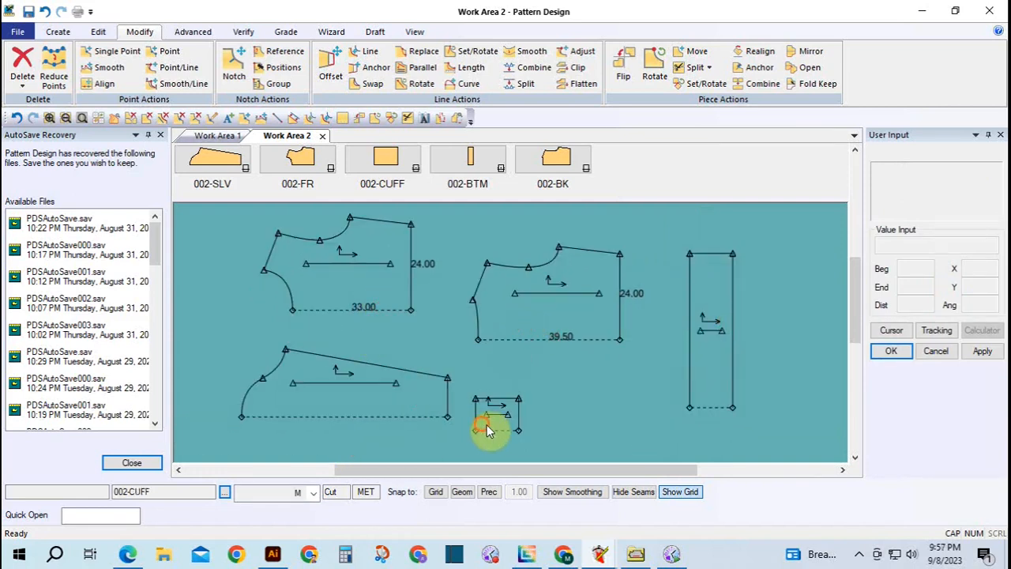
Set the cuff down below the back piece and open the piece information for 002-CUFF, keeping the work-area pieces in view.
click(505, 417)
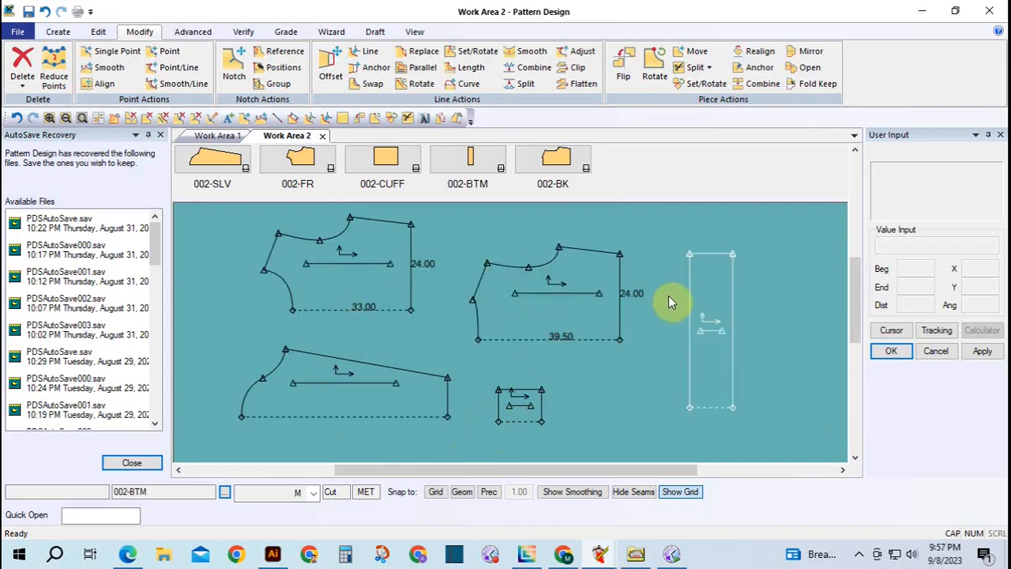
right_click(364, 290)
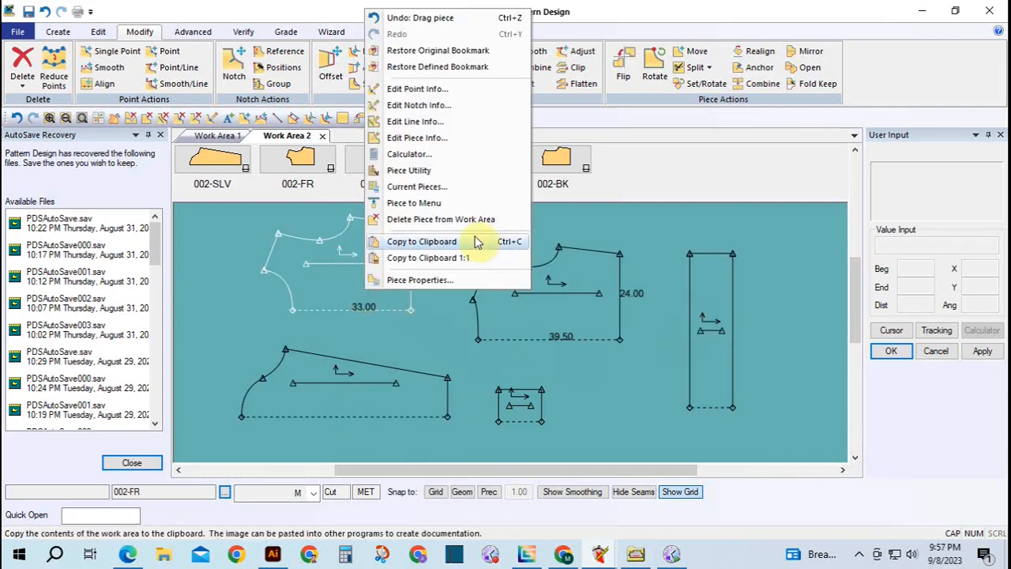
right_click(313, 281)
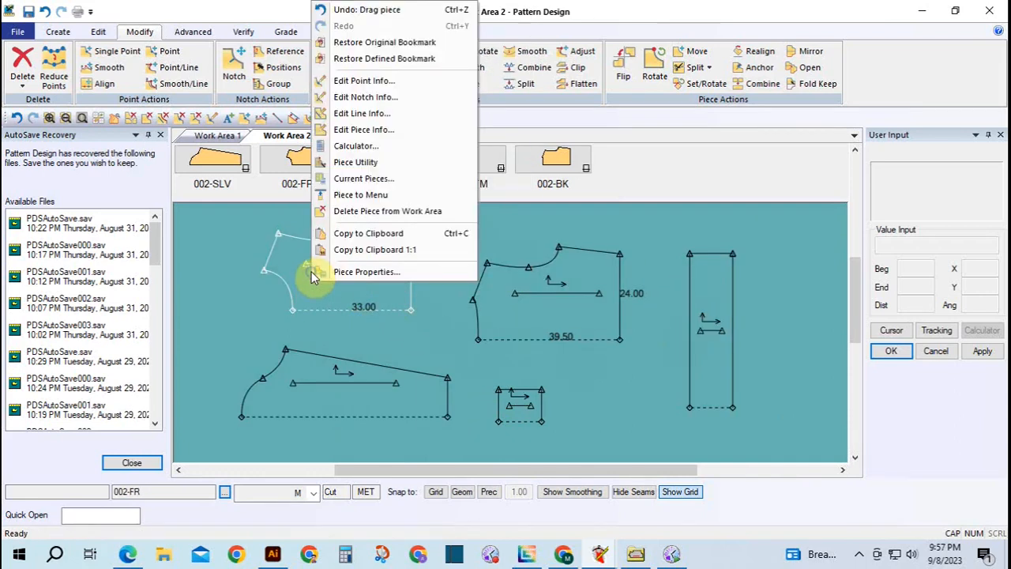
click(355, 131)
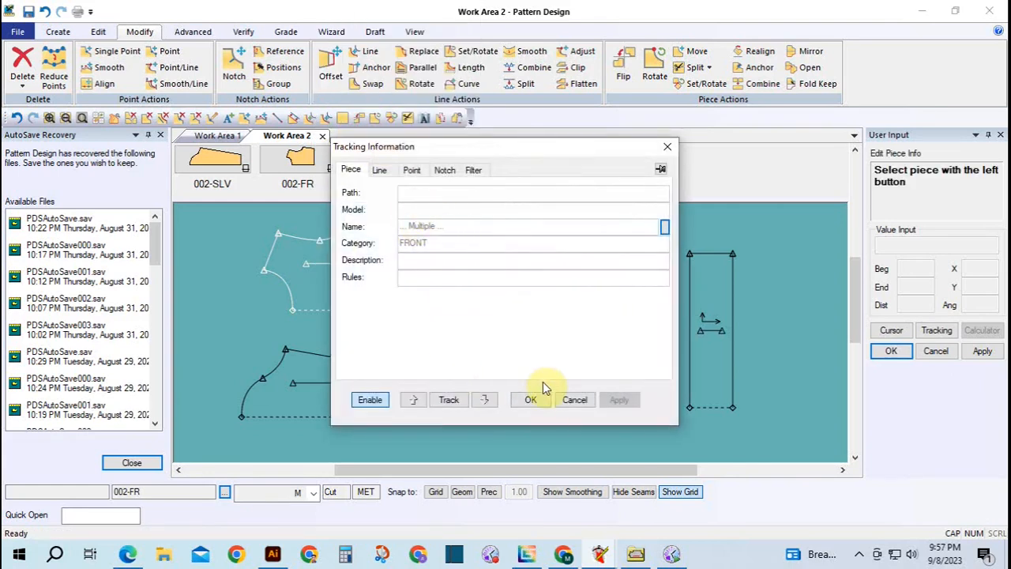
click(486, 400)
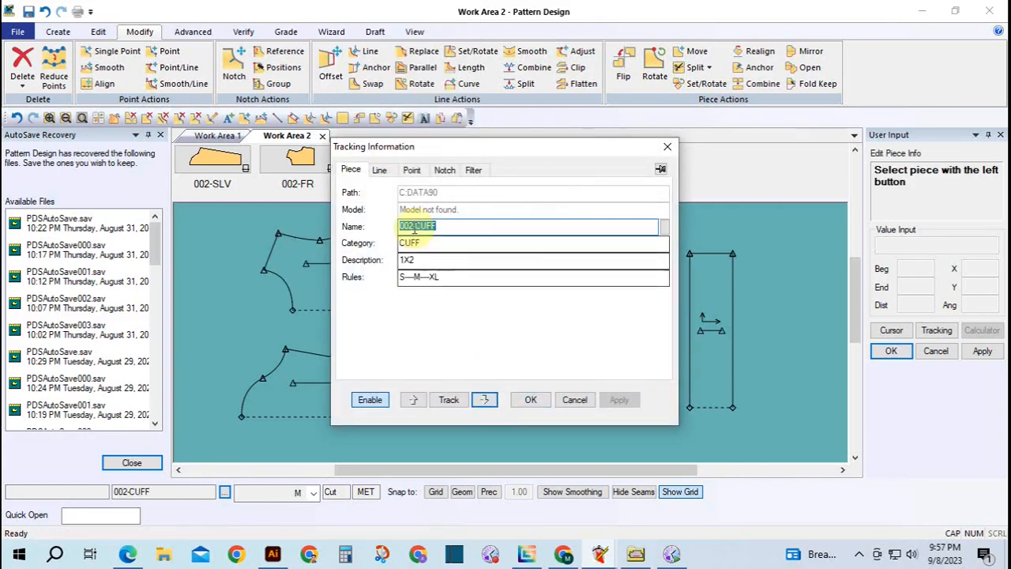
drag(499, 153, 740, 126)
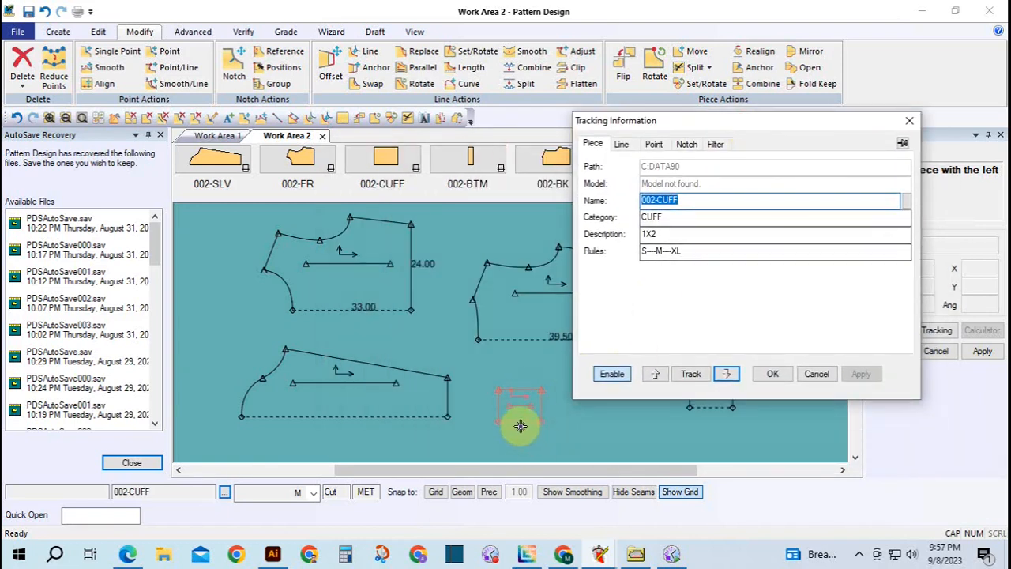
Review the name, category and description of the cuff, bottom band, back, sleeve and front pieces in turn.
click(657, 219)
double_click(654, 217)
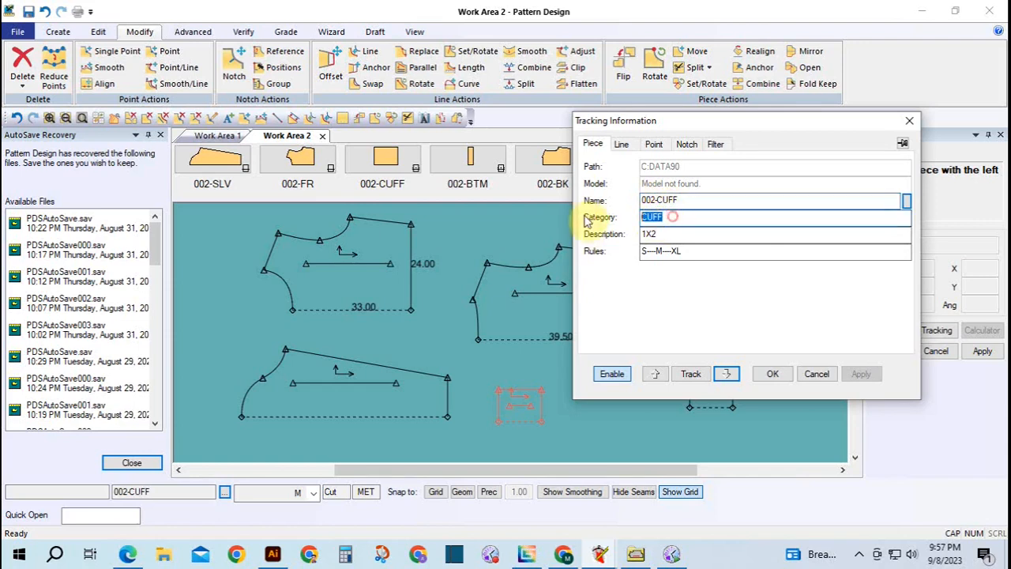
double_click(652, 232)
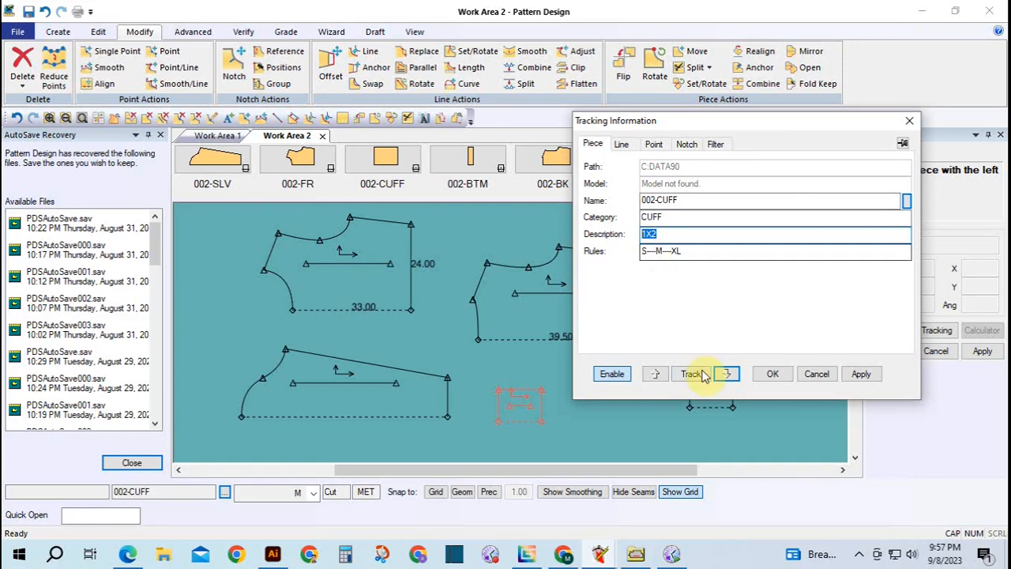
click(727, 374)
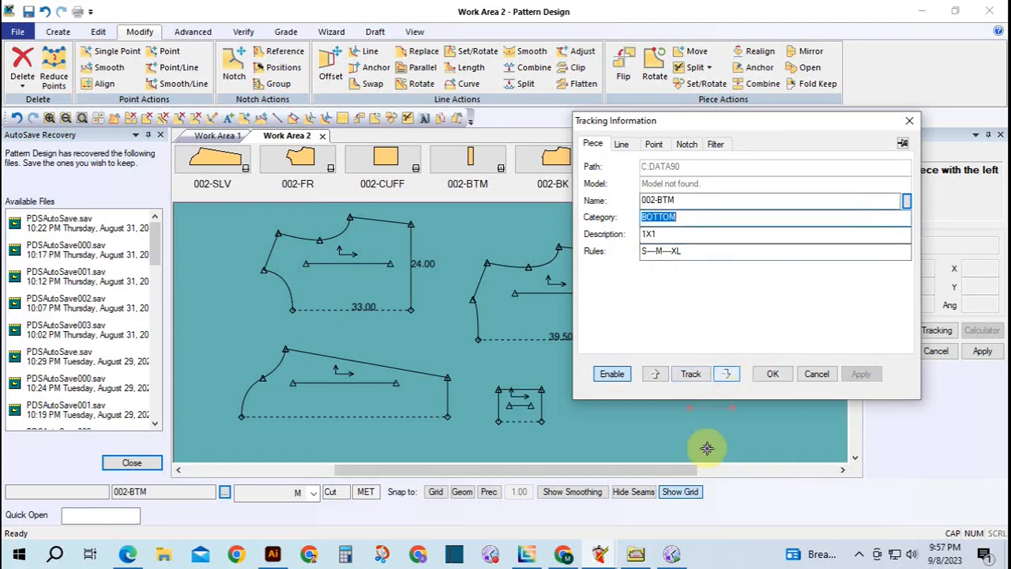
click(725, 374)
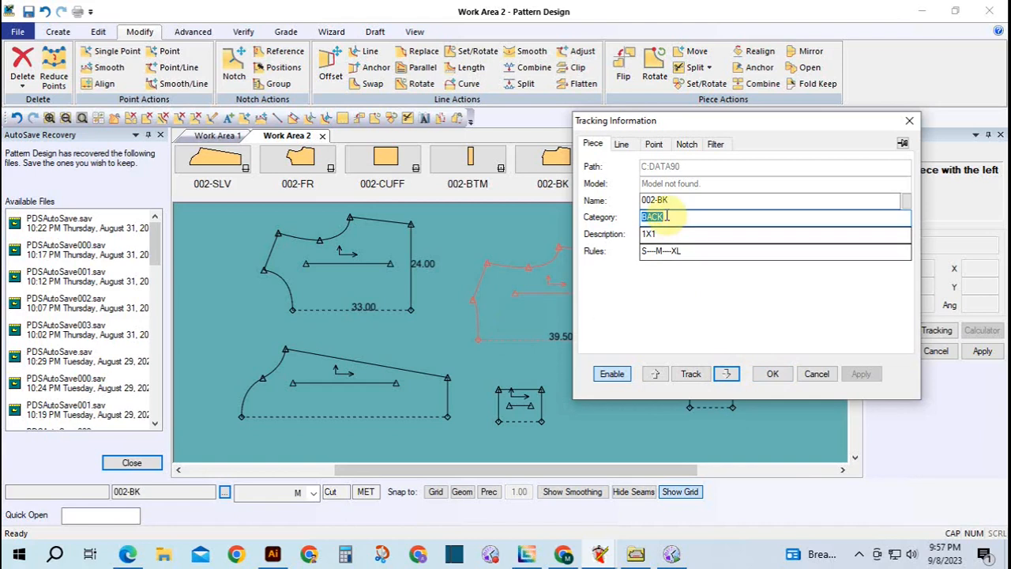
click(728, 375)
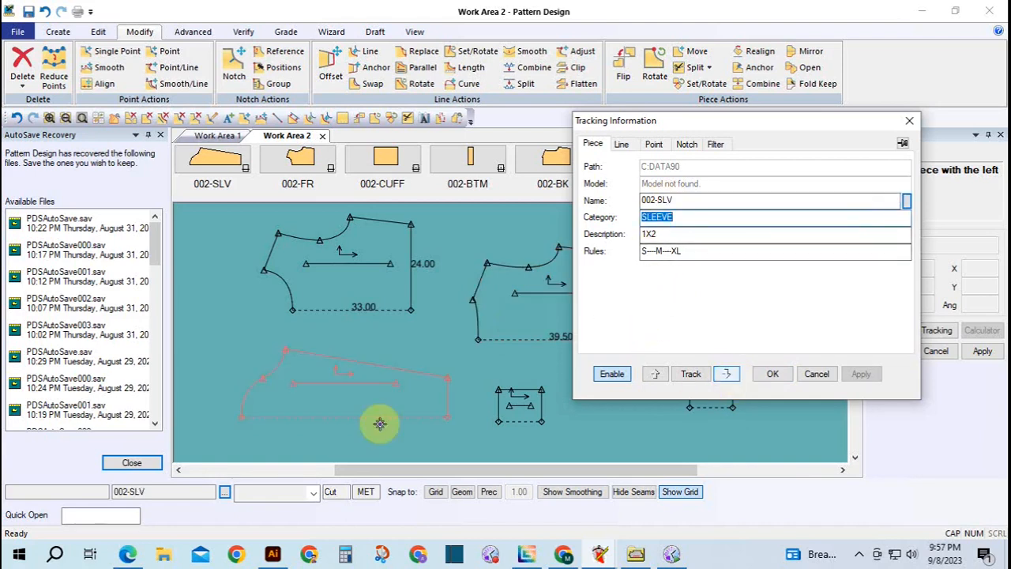
click(730, 375)
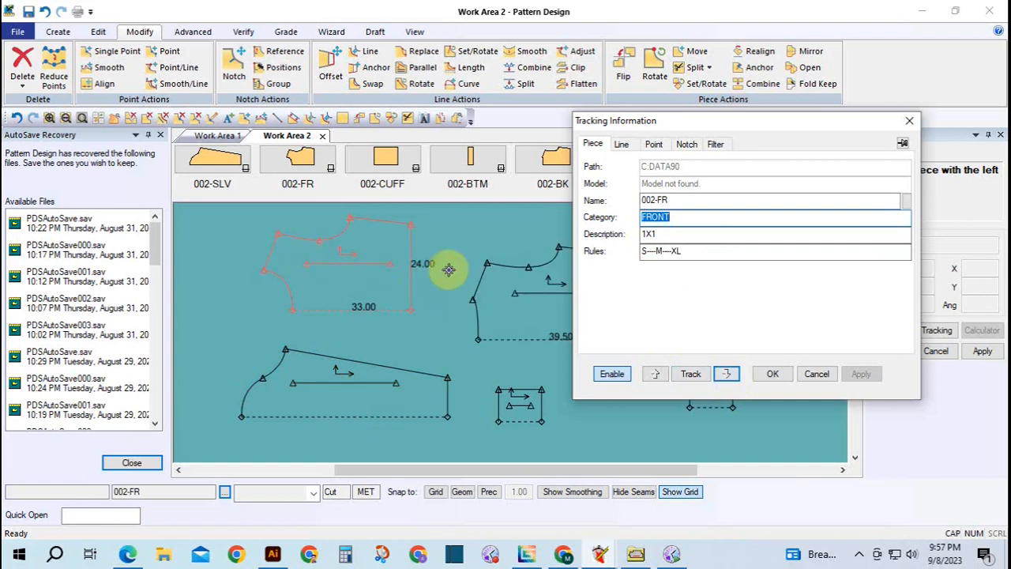
click(771, 373)
right_click(609, 350)
Shift the back piece slightly and save all five 002 pieces together.
click(494, 309)
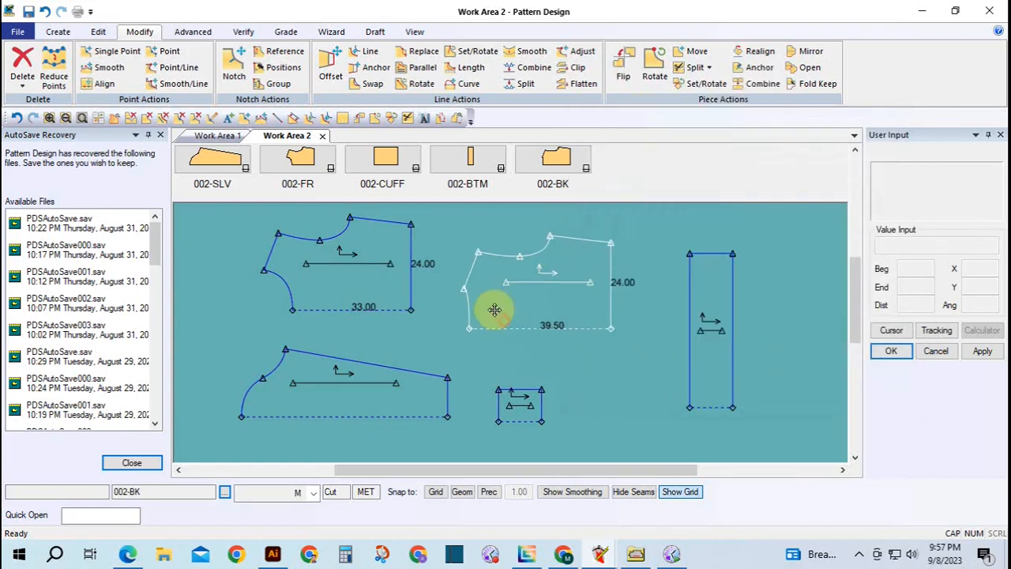
click(28, 11)
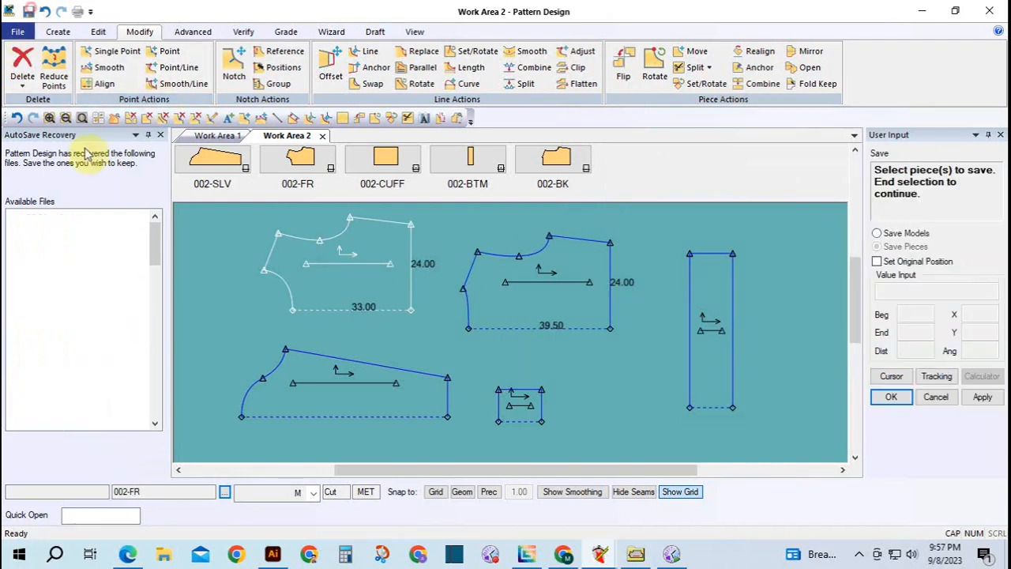
right_click(296, 274)
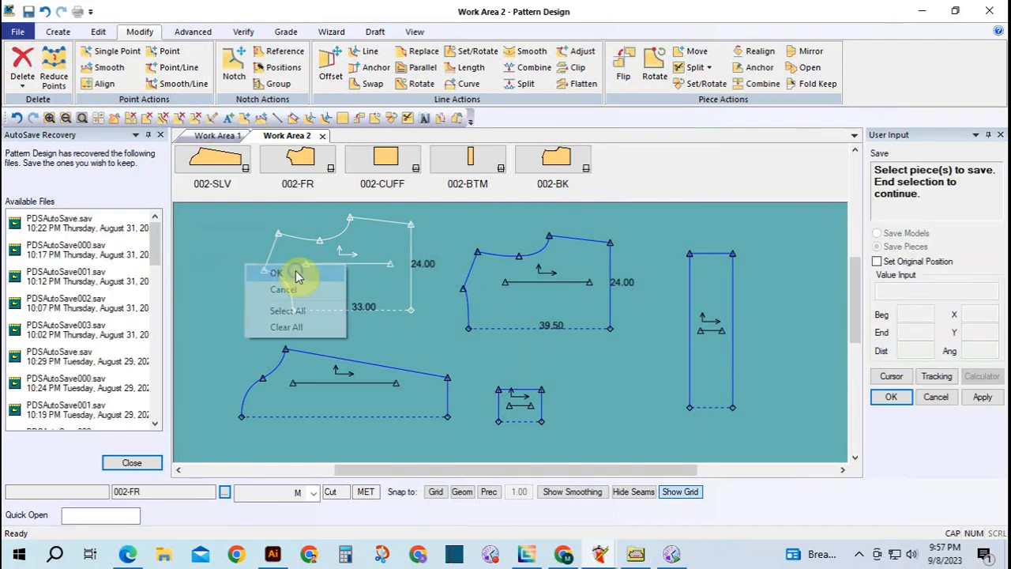
click(289, 312)
right_click(334, 298)
click(335, 302)
right_click(335, 297)
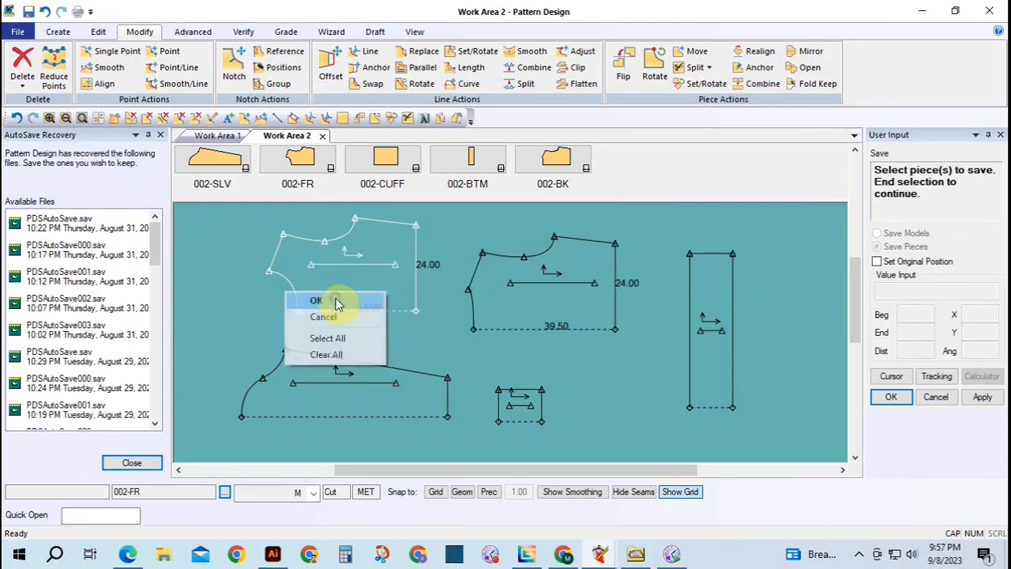
click(337, 301)
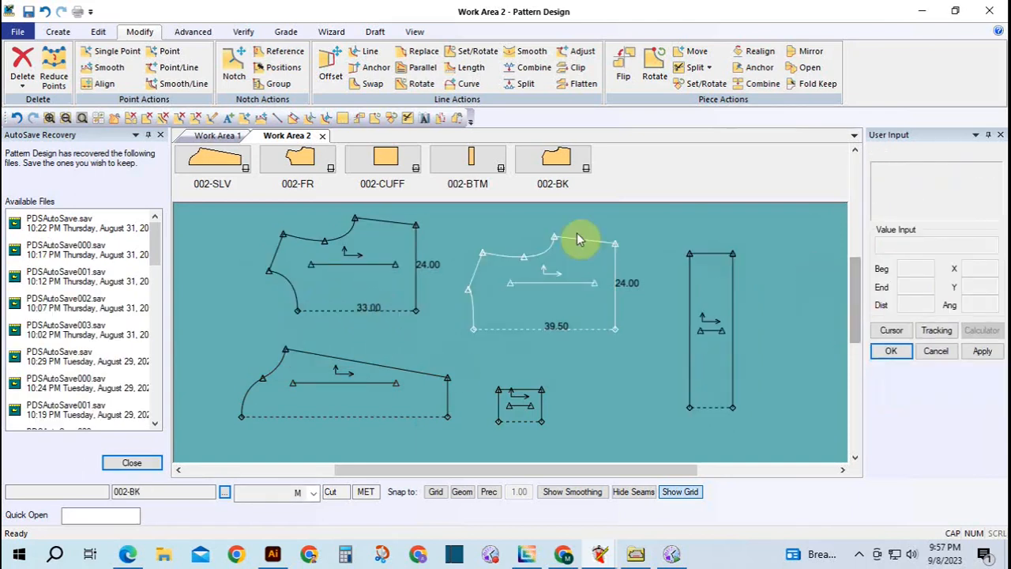
Move the sleeve and back pieces slightly lower and nudge the cuff to leave more room around the pieces.
drag(379, 371, 371, 388)
drag(524, 307, 522, 328)
drag(506, 408, 512, 409)
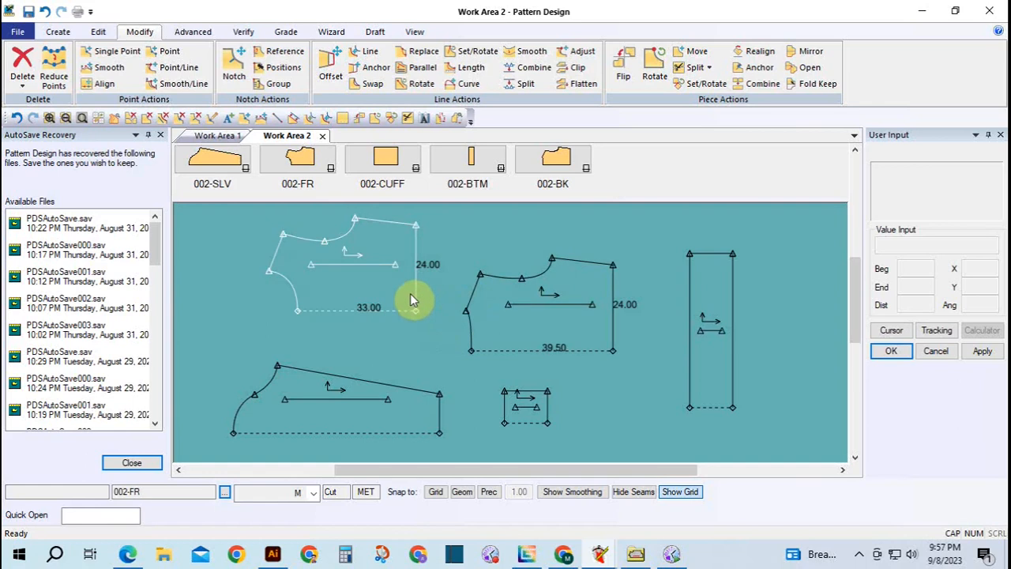
Define an even seam allowance of 1 on the front, back, sleeve, cuff and bottom band pieces.
click(193, 31)
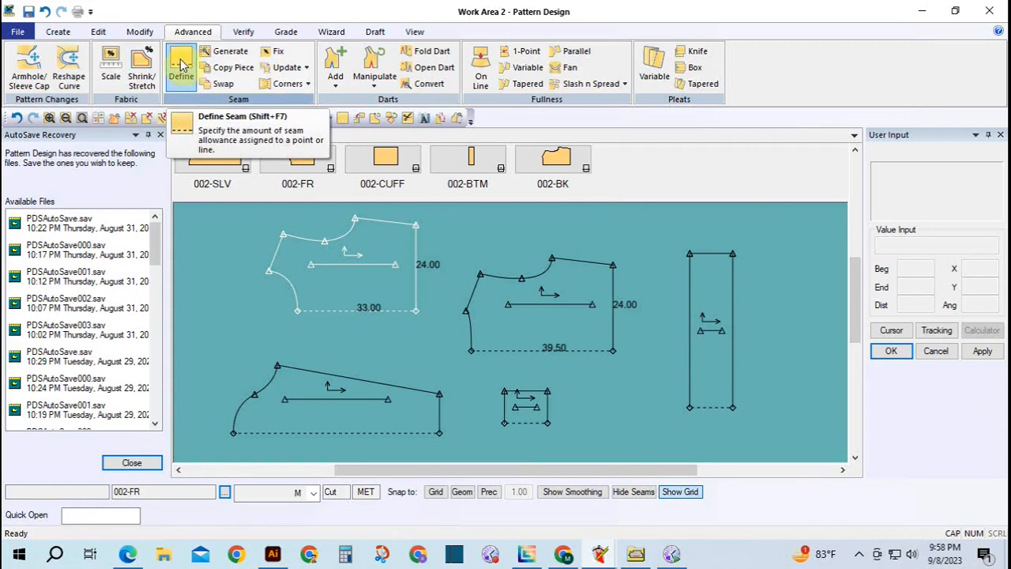
click(180, 66)
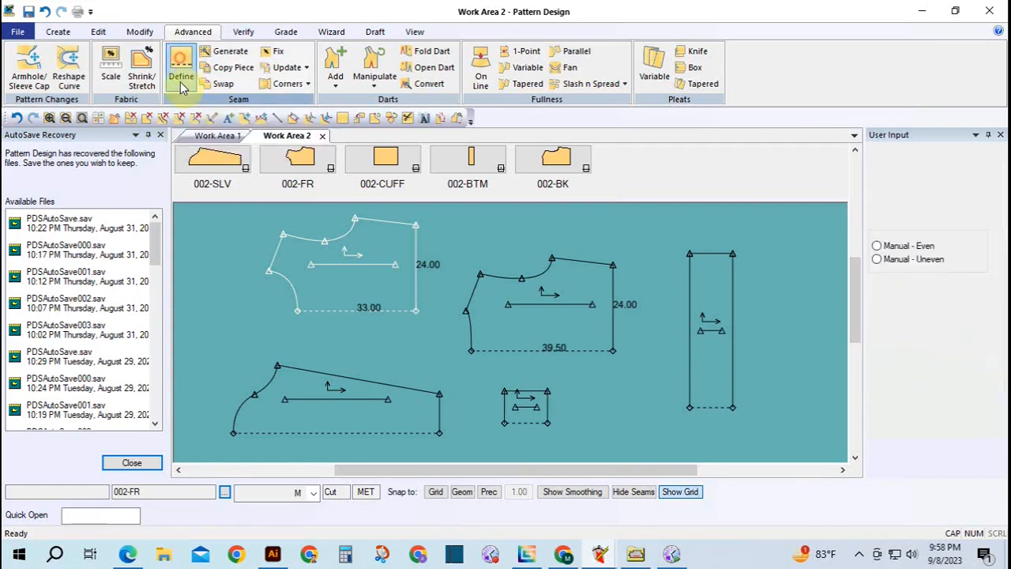
click(333, 283)
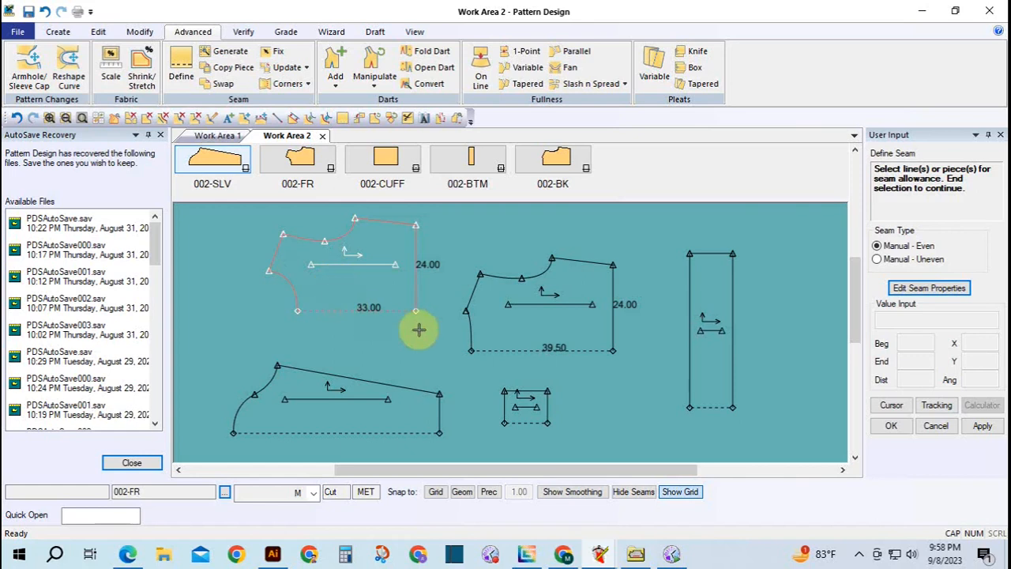
click(514, 328)
click(425, 410)
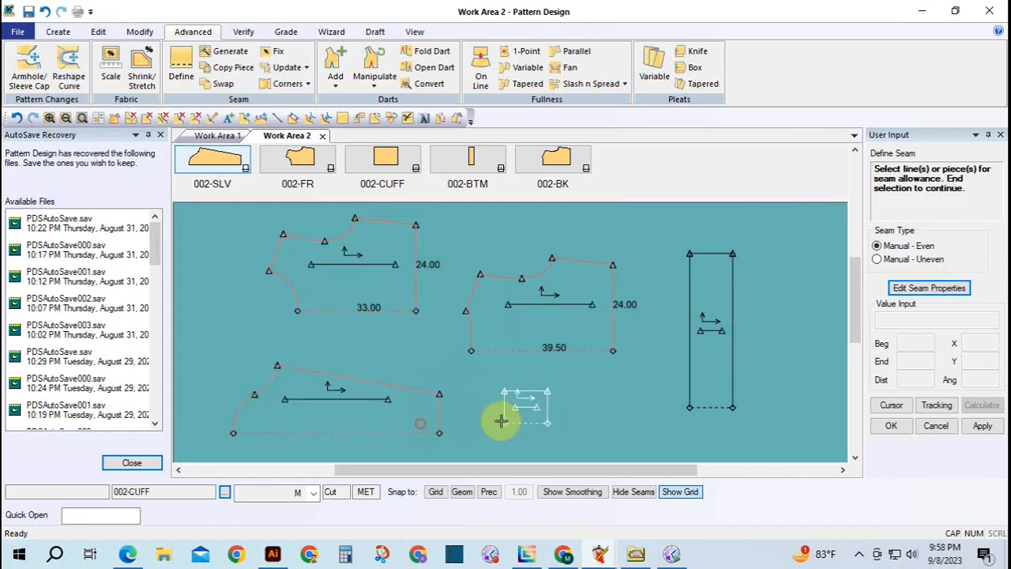
click(536, 424)
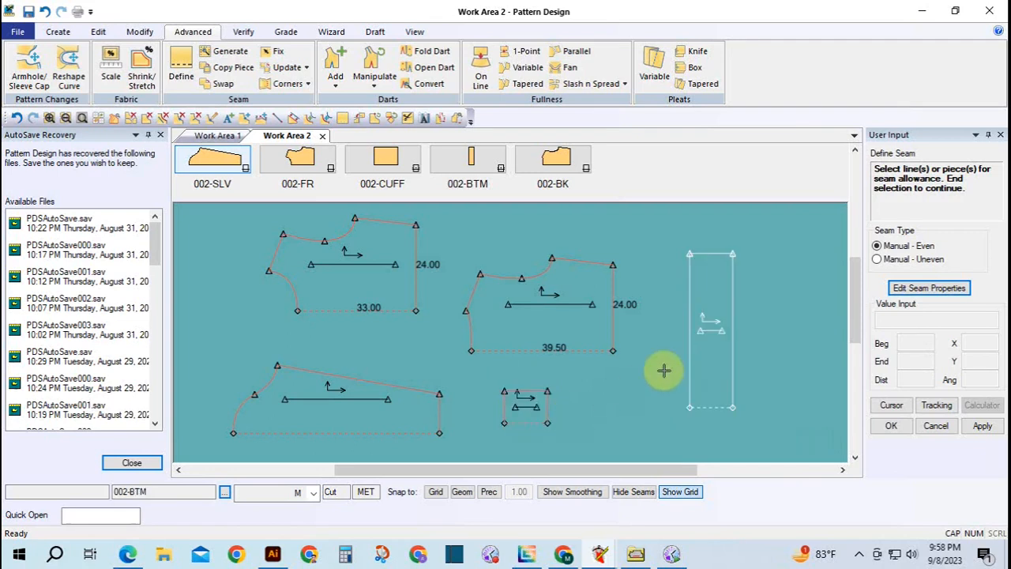
click(703, 364)
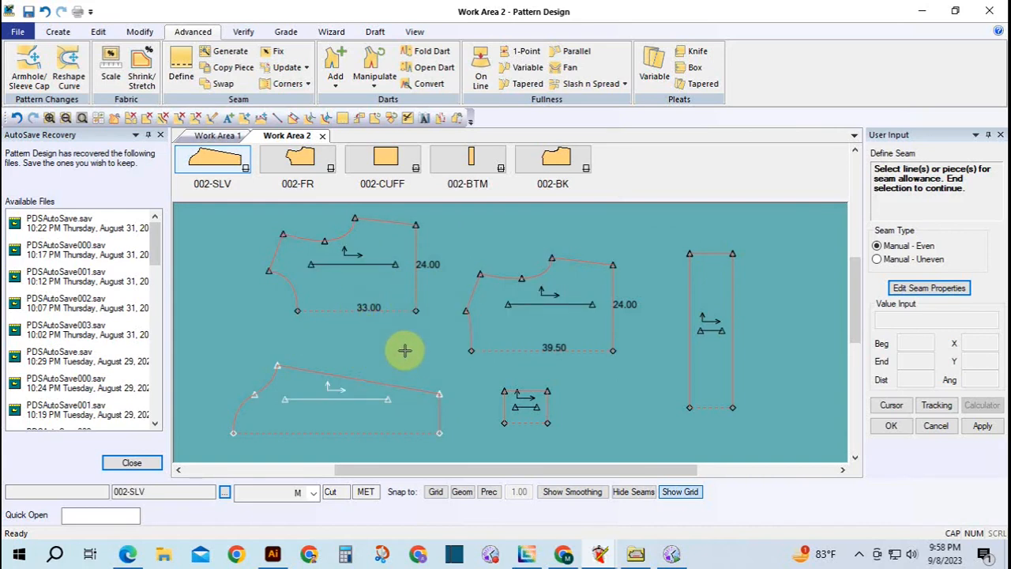
click(399, 296)
right_click(400, 296)
click(399, 298)
click(884, 319)
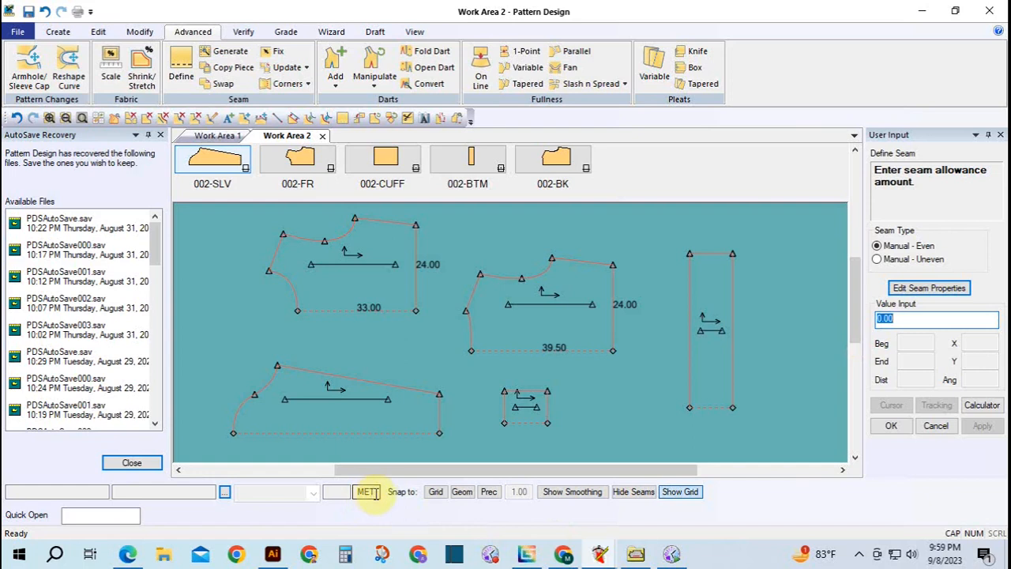
text(1)
click(890, 425)
right_click(671, 385)
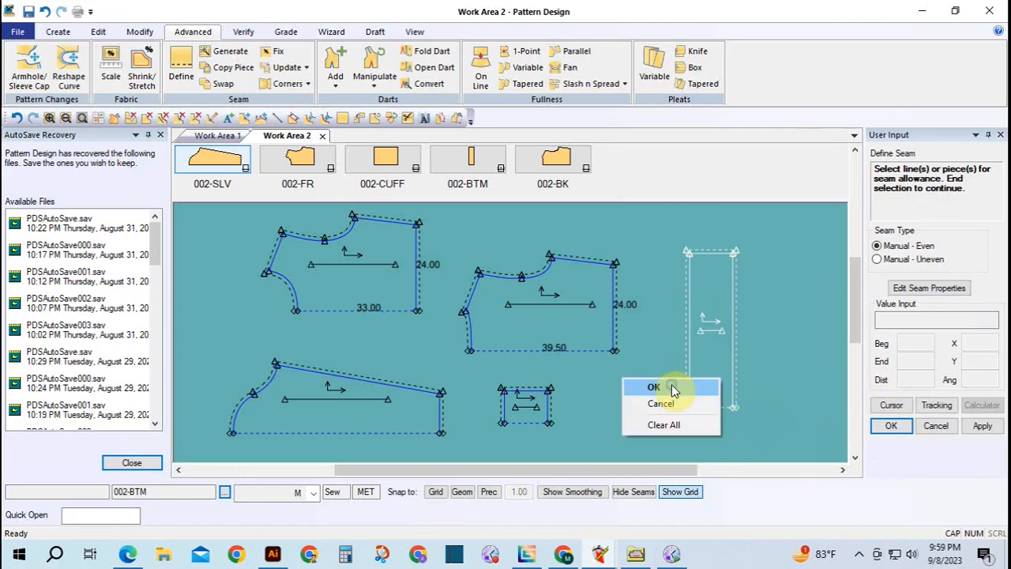
click(672, 386)
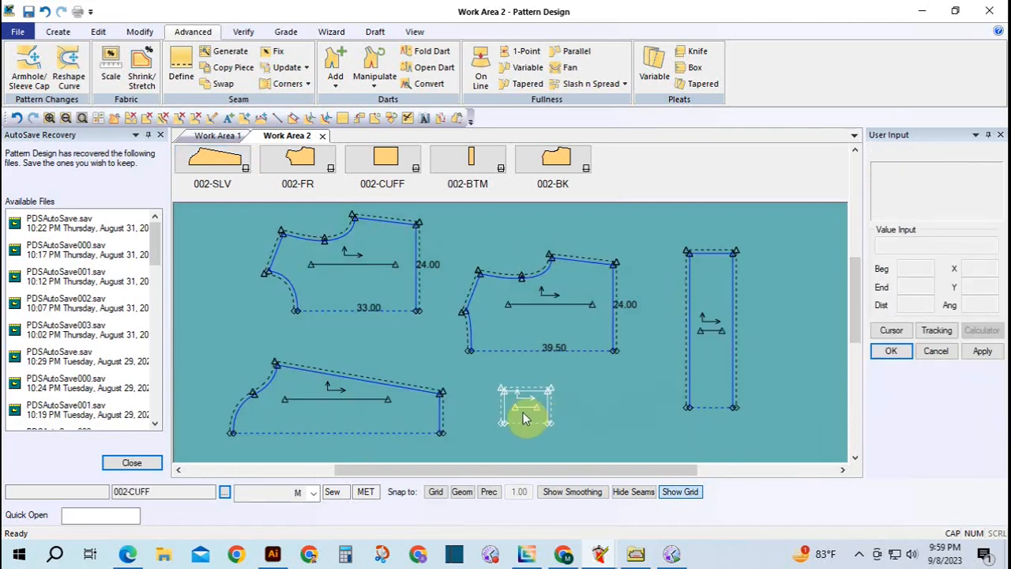
Save all five 002 pieces with their seam allowances using Save As.
click(18, 33)
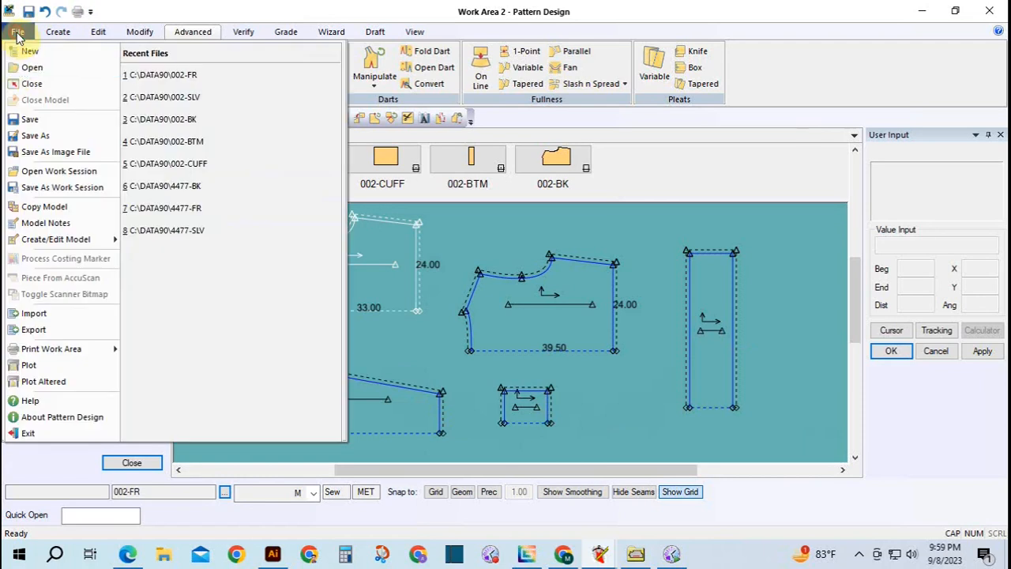
click(35, 135)
right_click(276, 352)
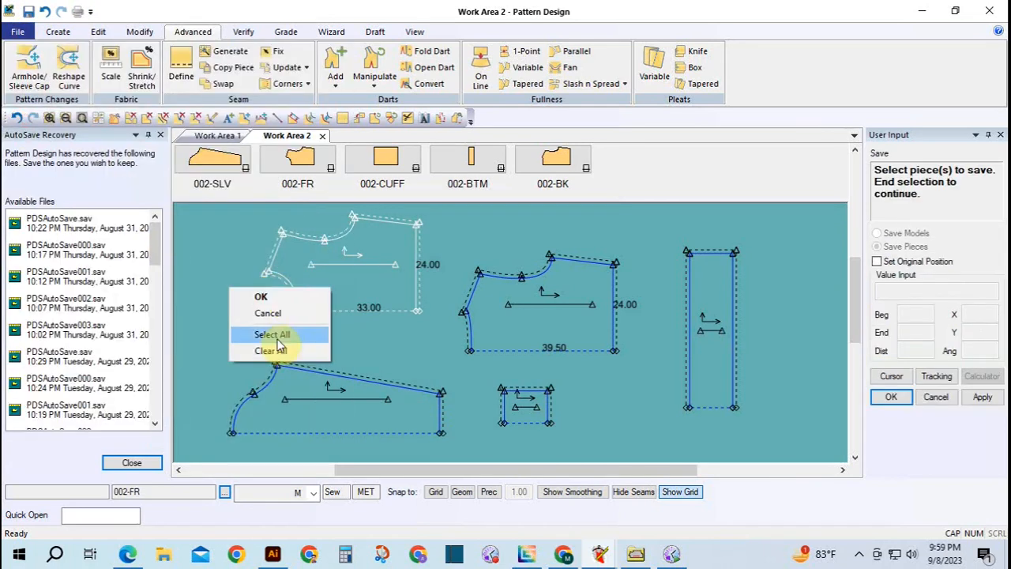
click(271, 334)
right_click(276, 325)
click(276, 328)
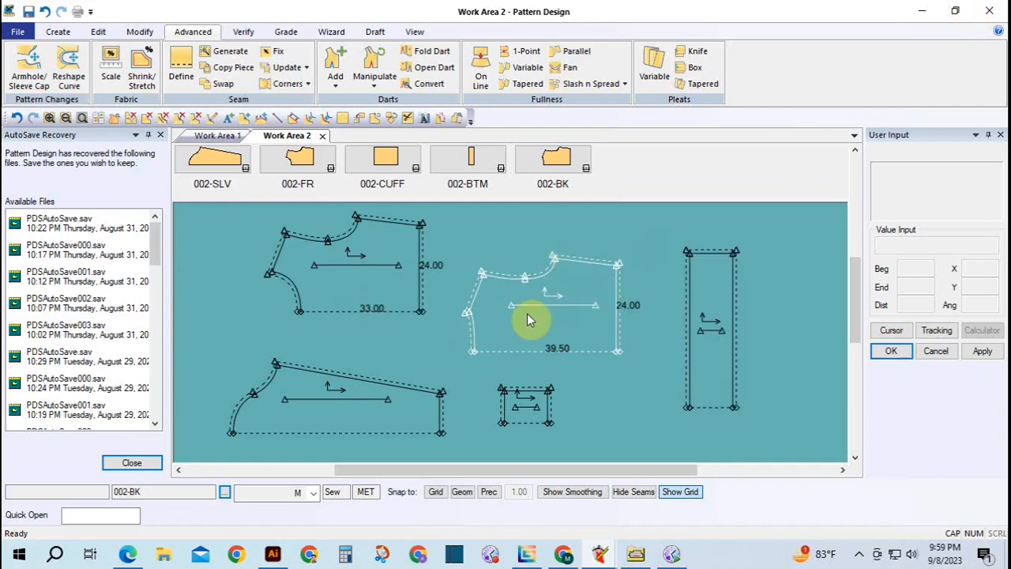
Switch to AccuMark Explorer and start a new model in the DATA90 storage area holding the 002 pieces.
mouse_move(633, 558)
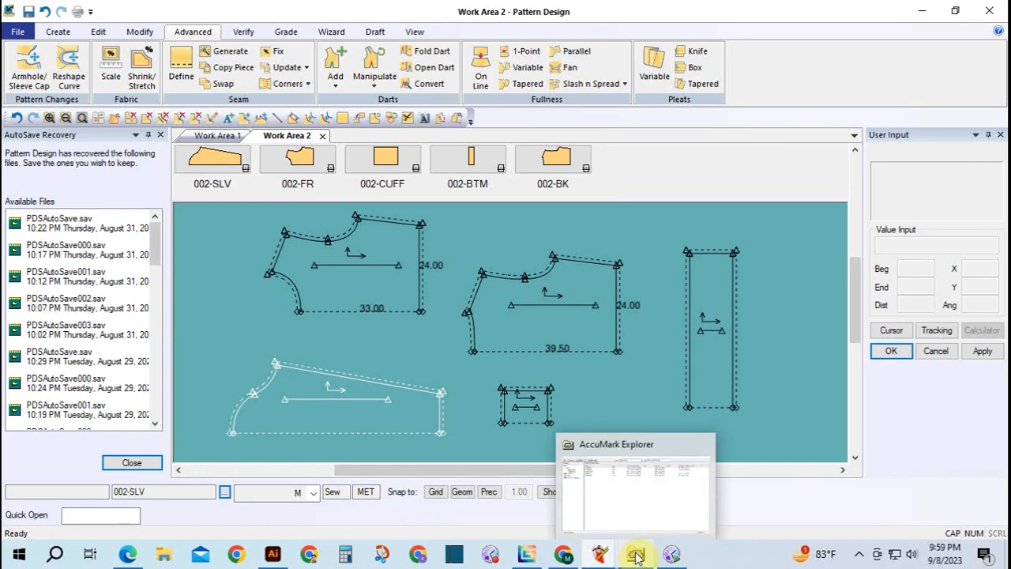
click(636, 556)
click(267, 240)
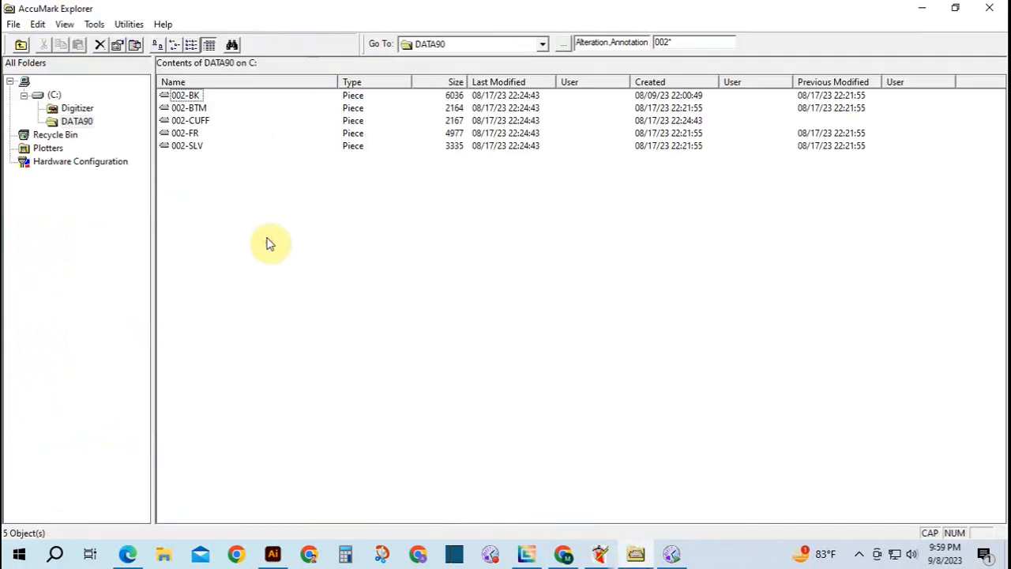
right_click(250, 270)
click(223, 176)
drag(208, 189, 154, 91)
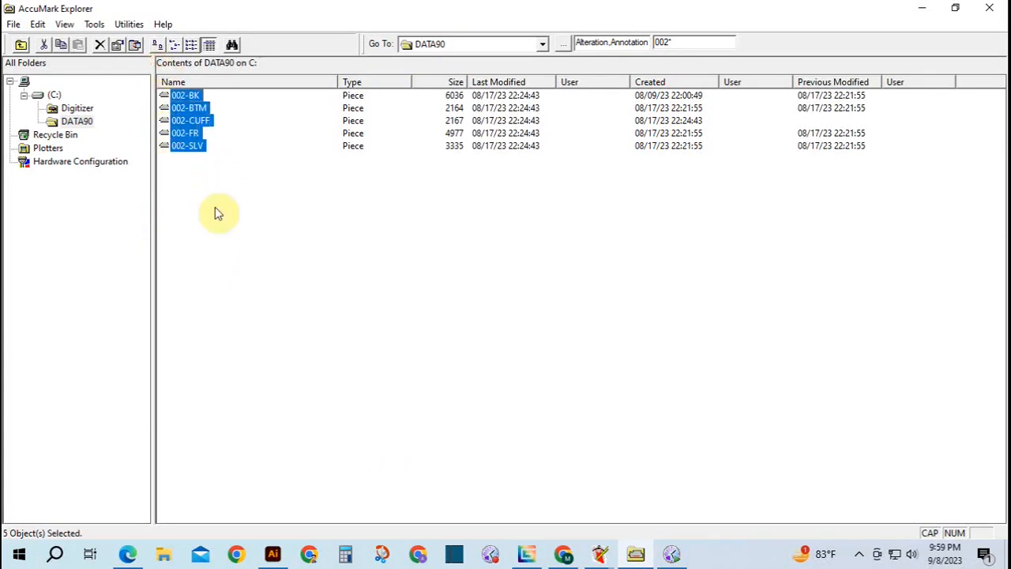
right_click(228, 232)
mouse_move(292, 322)
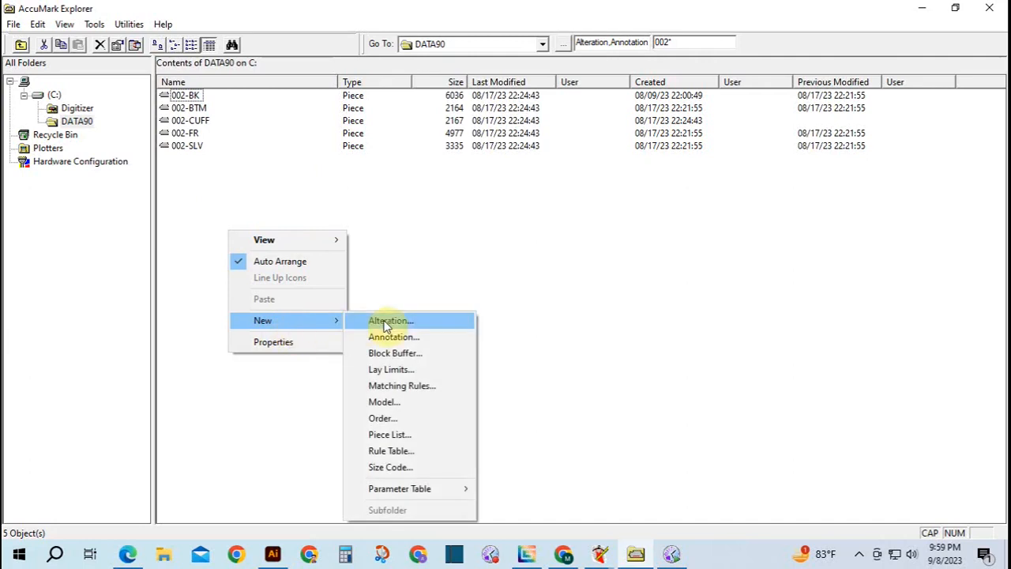
click(383, 402)
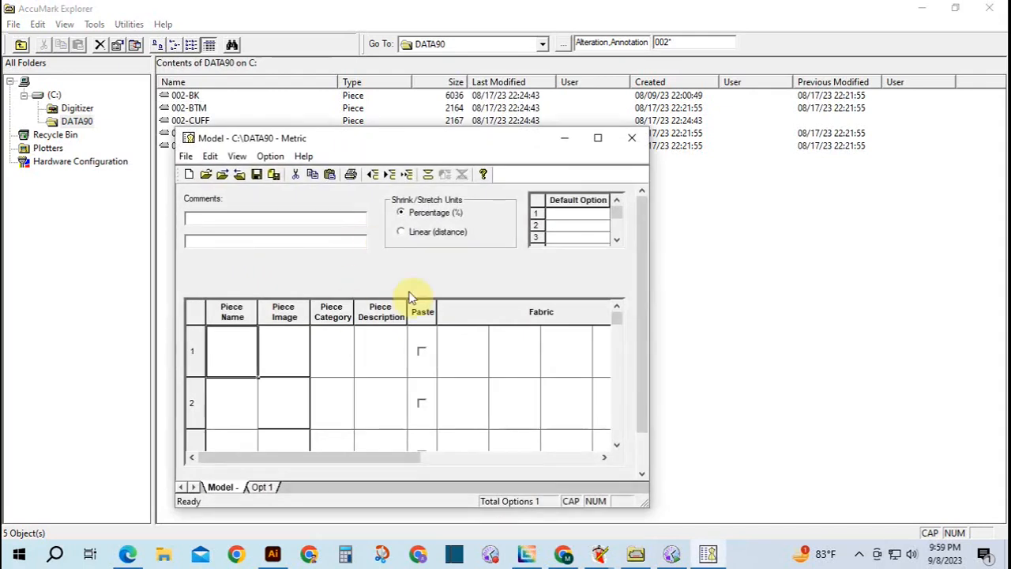
Close the empty model and open all five 002 pieces from DATA90 together in Model Editor.
click(597, 138)
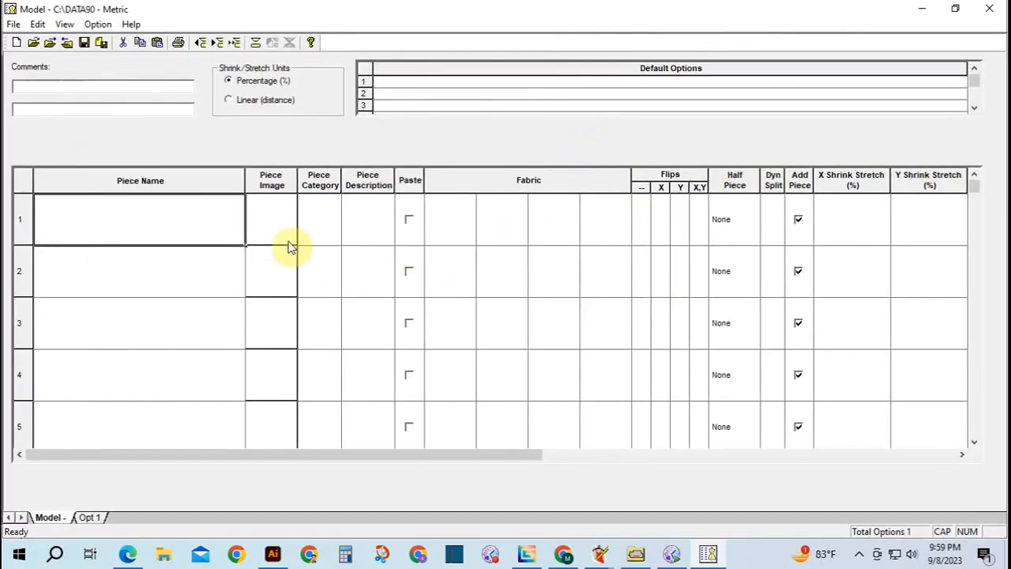
click(989, 8)
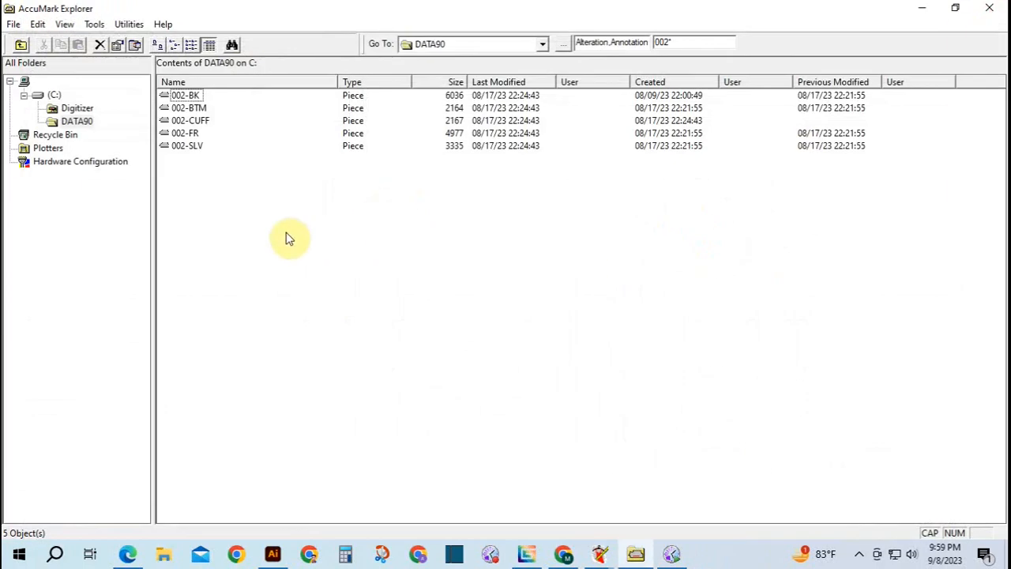
drag(219, 203, 170, 90)
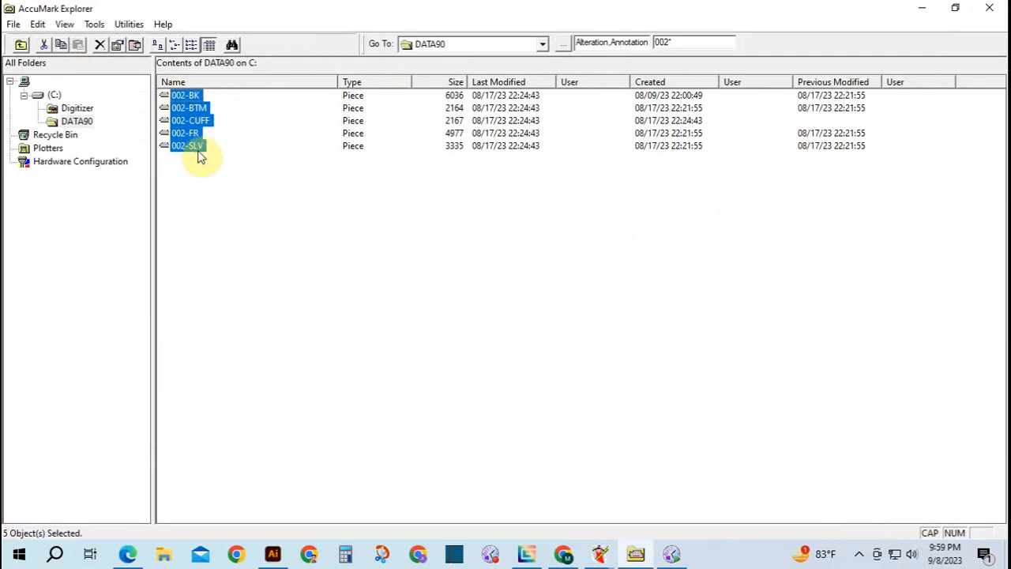
click(218, 95)
drag(208, 108, 171, 158)
right_click(181, 102)
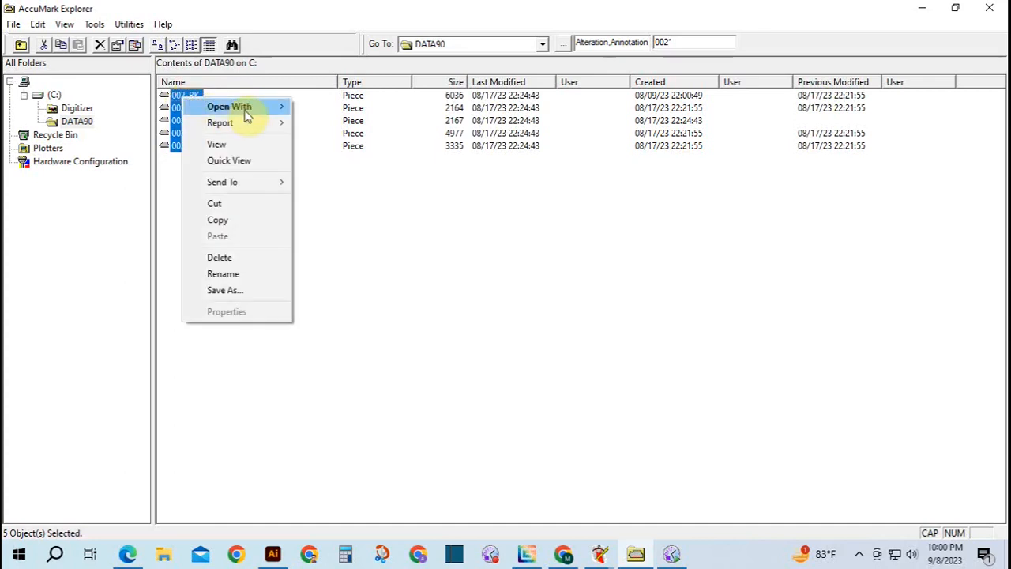
mouse_move(286, 108)
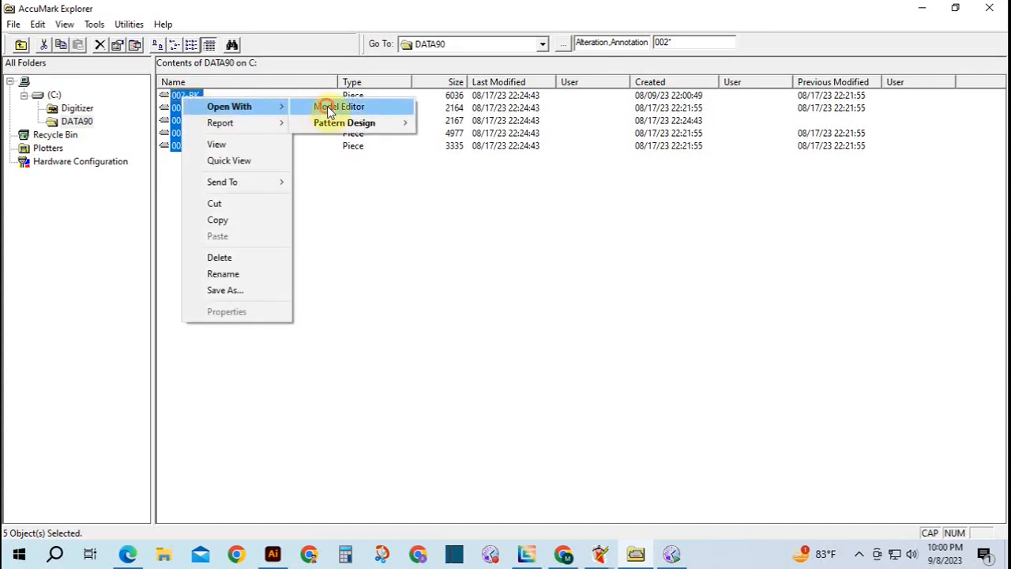
click(326, 106)
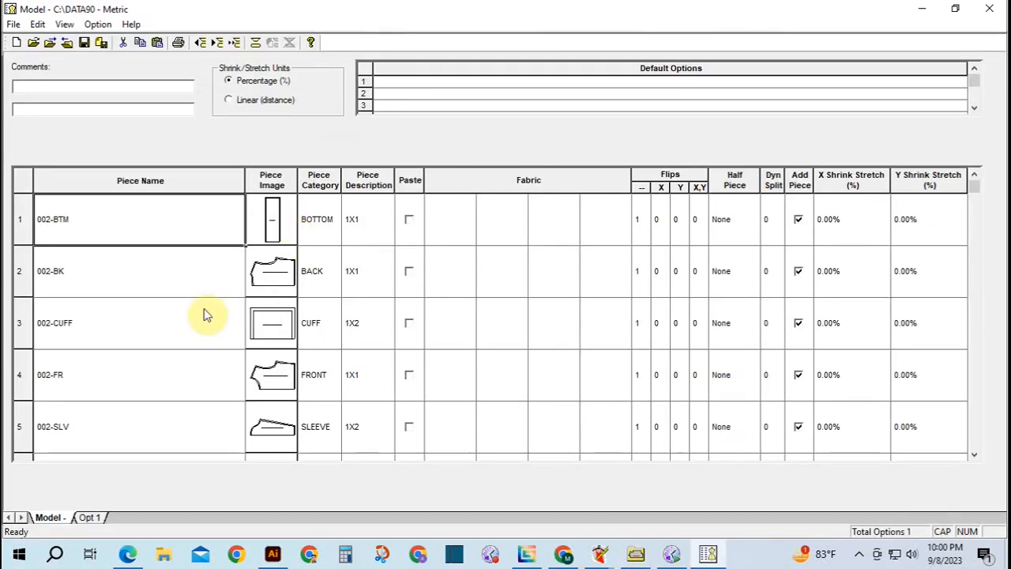
Set the X flip quantity to 1 for the cuff and sleeve pieces.
scroll(320, 379, down, 1)
scroll(316, 371, up, 1)
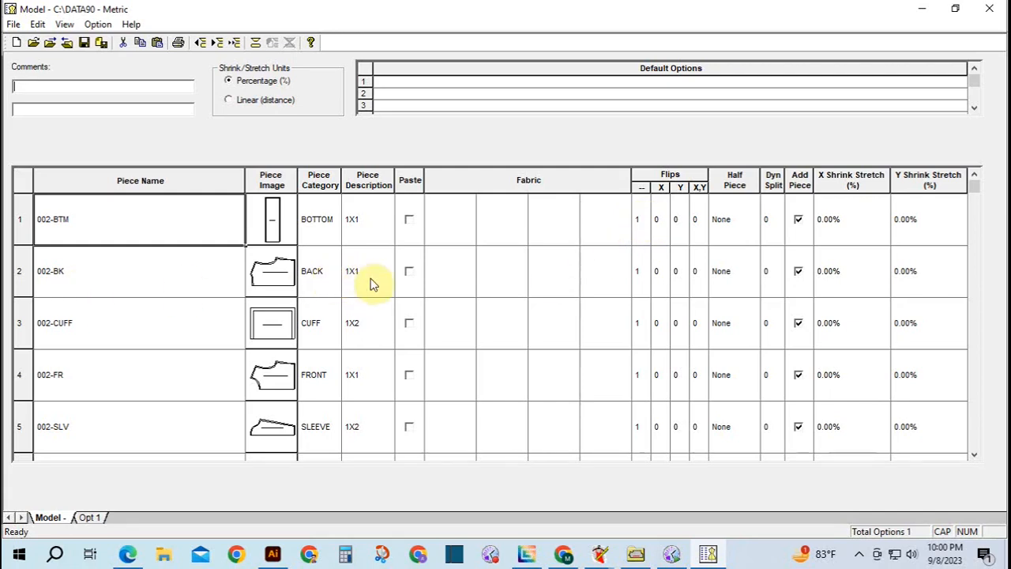
click(640, 272)
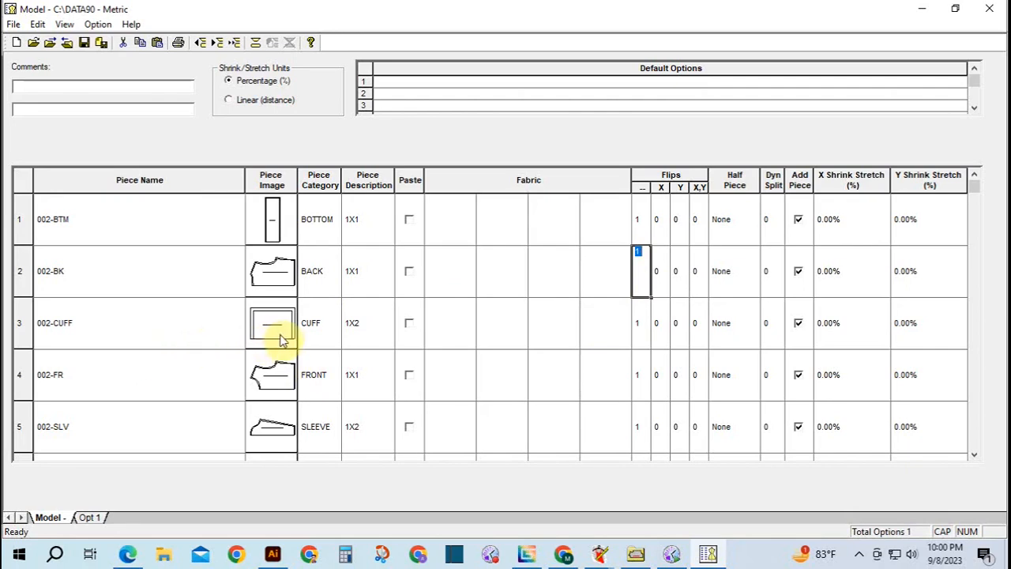
click(659, 324)
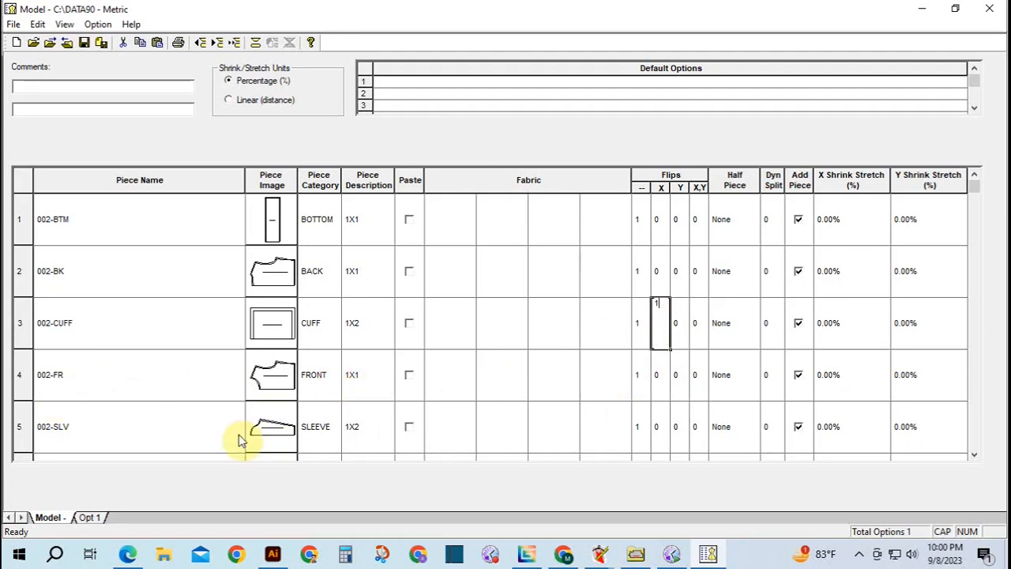
click(659, 428)
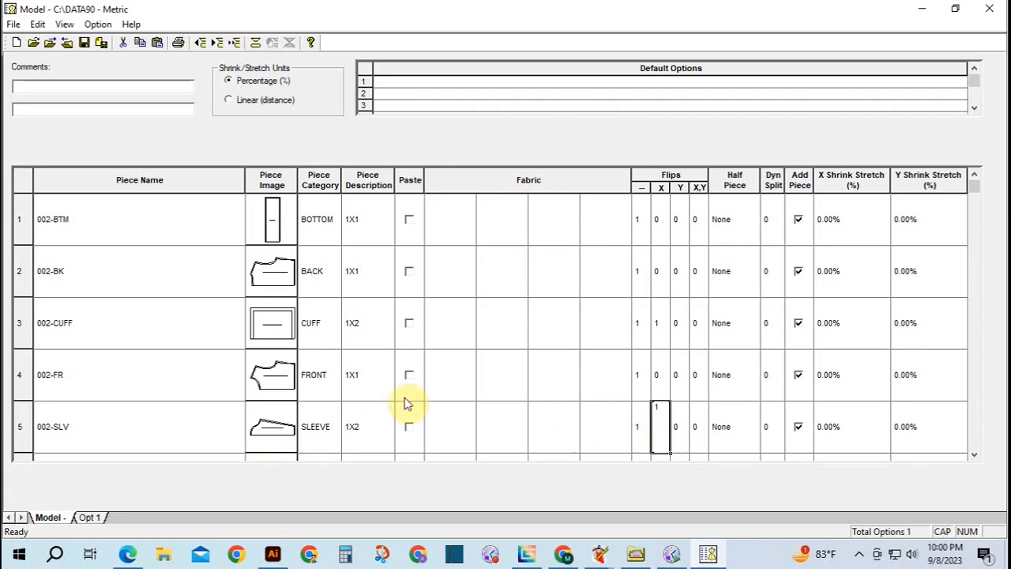
Assign fabric code R to the bottom and cuff pieces and S to the back, front and sleeve pieces.
click(431, 226)
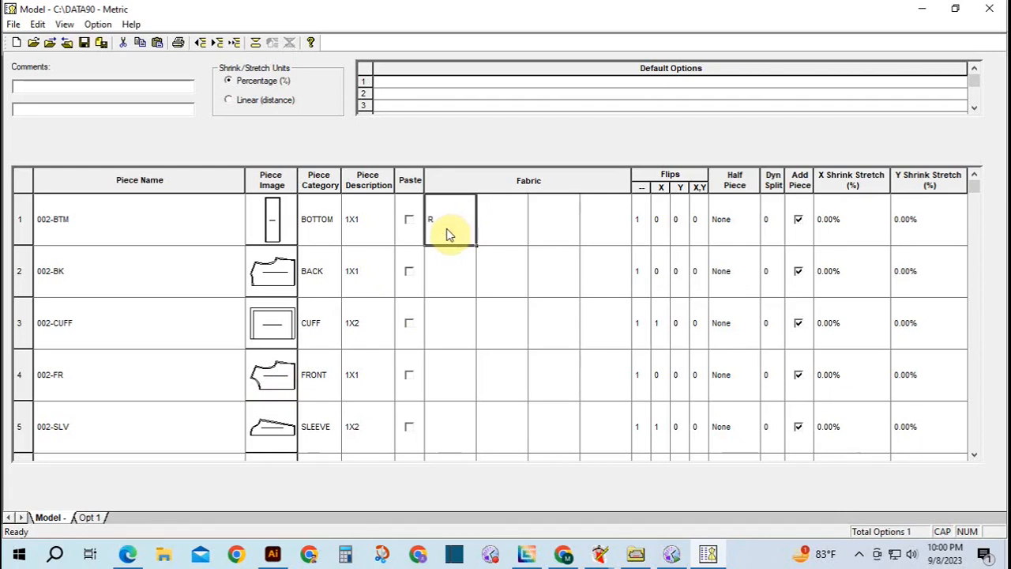
click(446, 270)
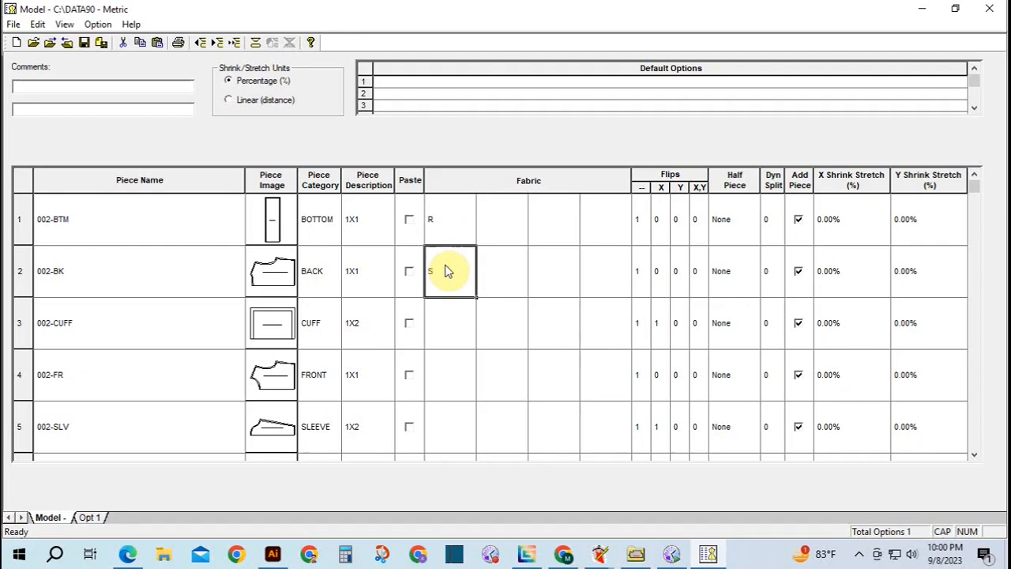
double_click(436, 269)
click(442, 327)
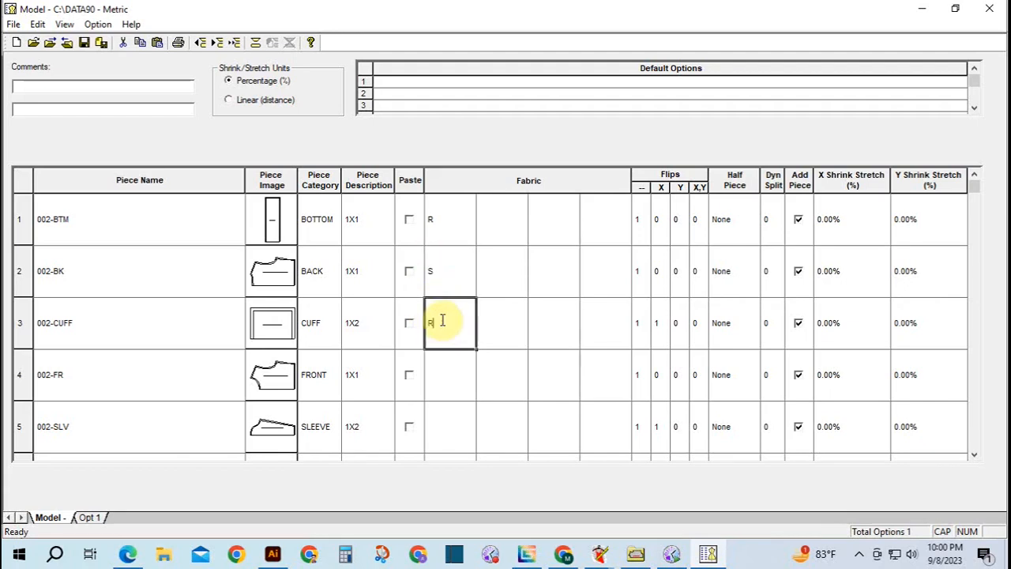
click(447, 368)
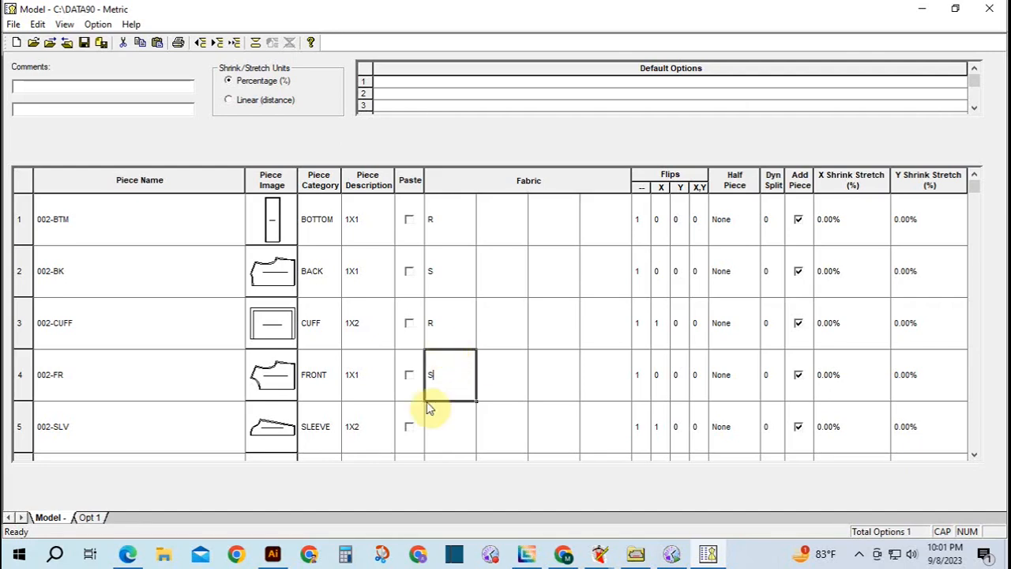
click(446, 417)
text(S)
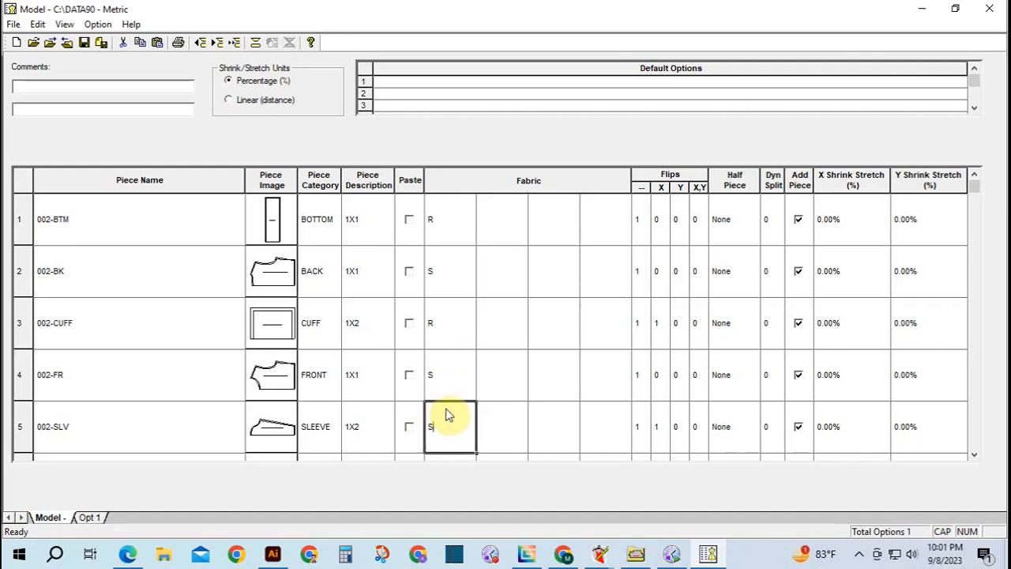
Save the model as 002 in DATA90, close it and refresh the storage area listing.
click(85, 44)
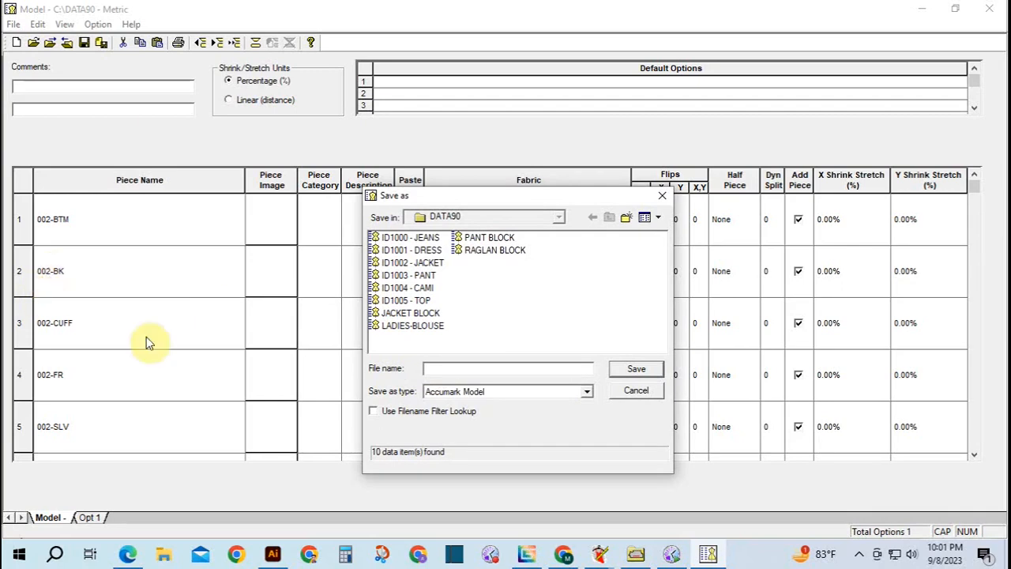
text(002-)
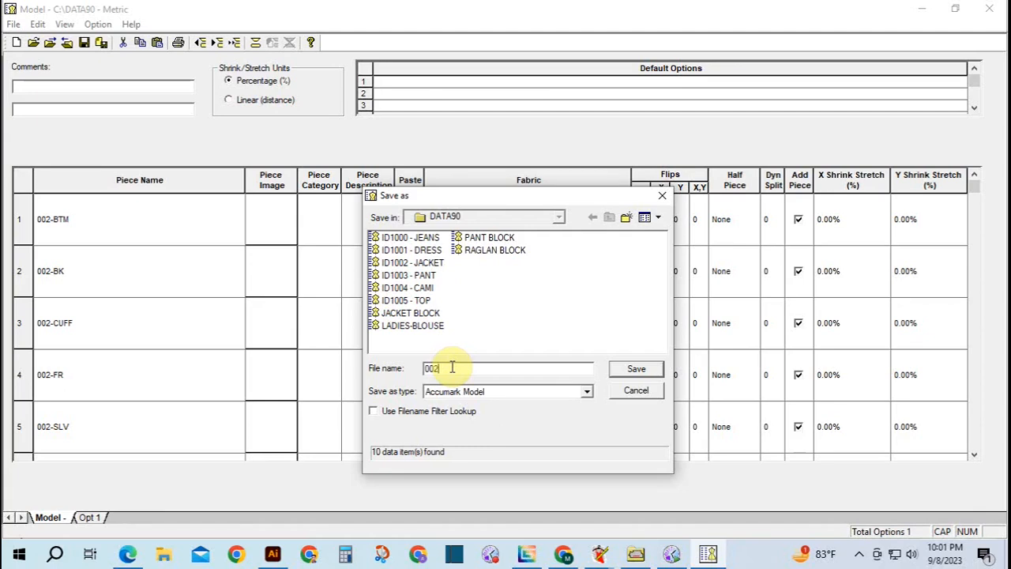
click(636, 369)
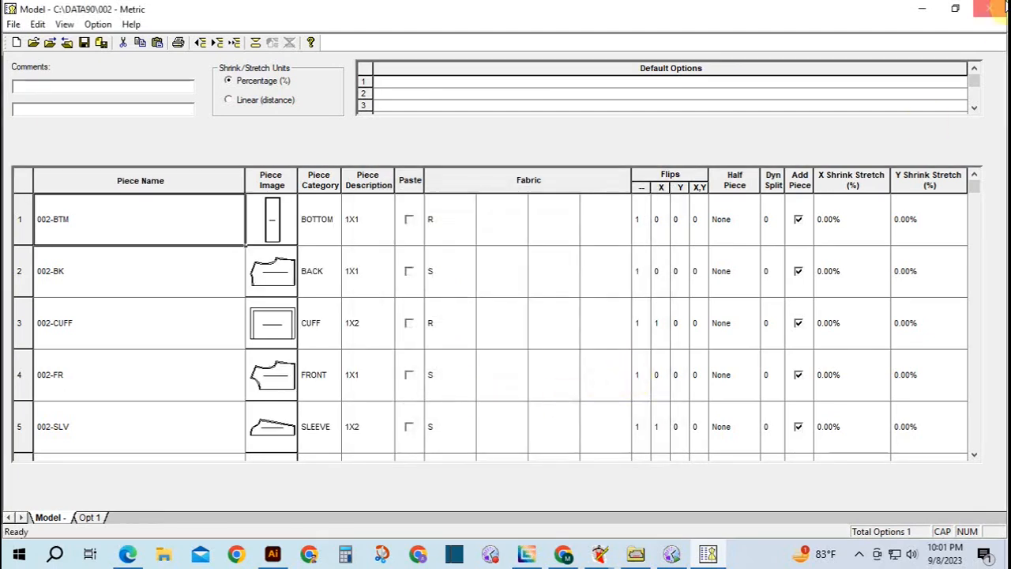
click(989, 8)
click(352, 275)
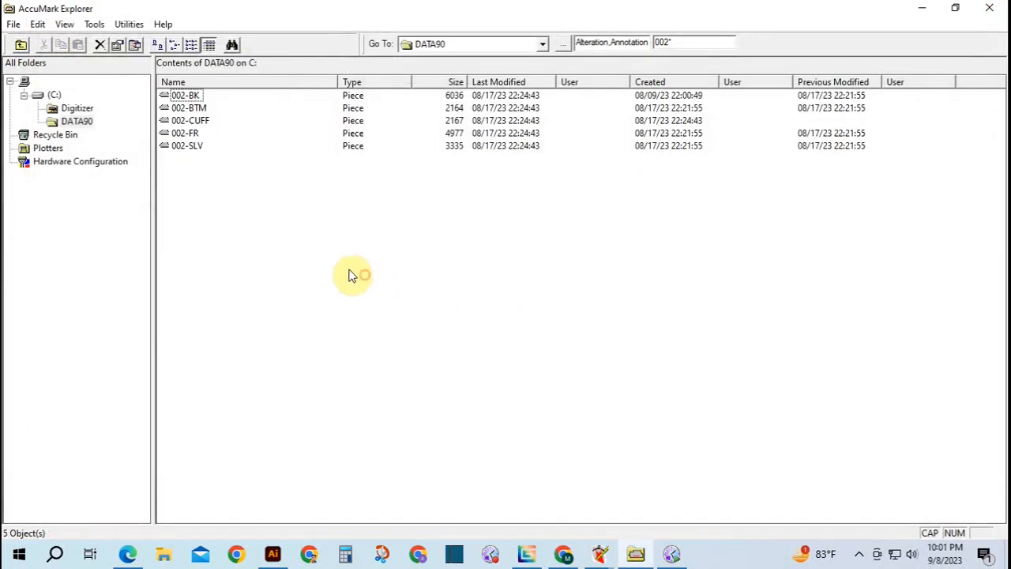
key(F5)
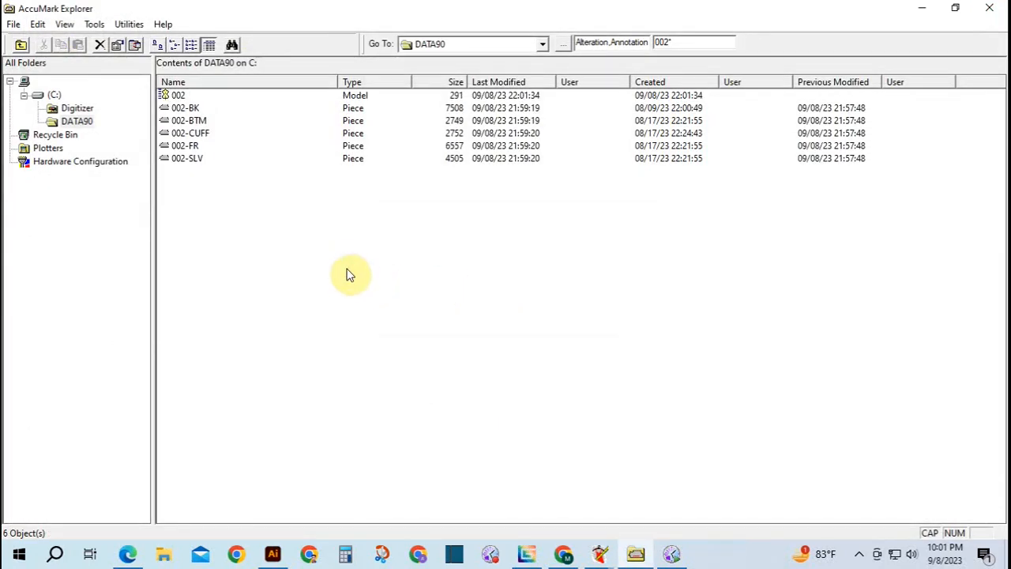
Create a new order in DATA90 and enter 002-01 as its marker name.
click(175, 95)
right_click(207, 222)
mouse_move(304, 308)
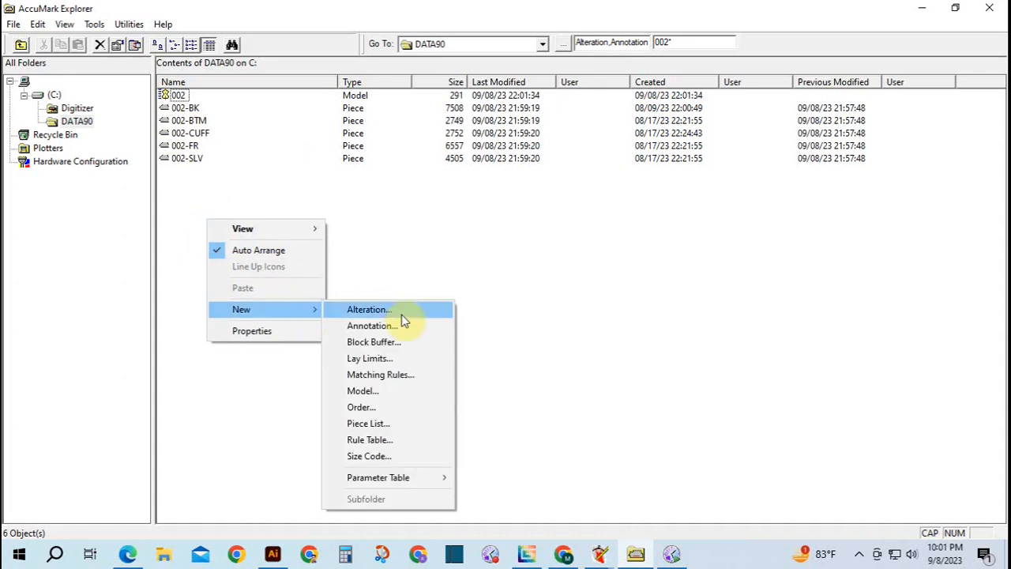
click(359, 407)
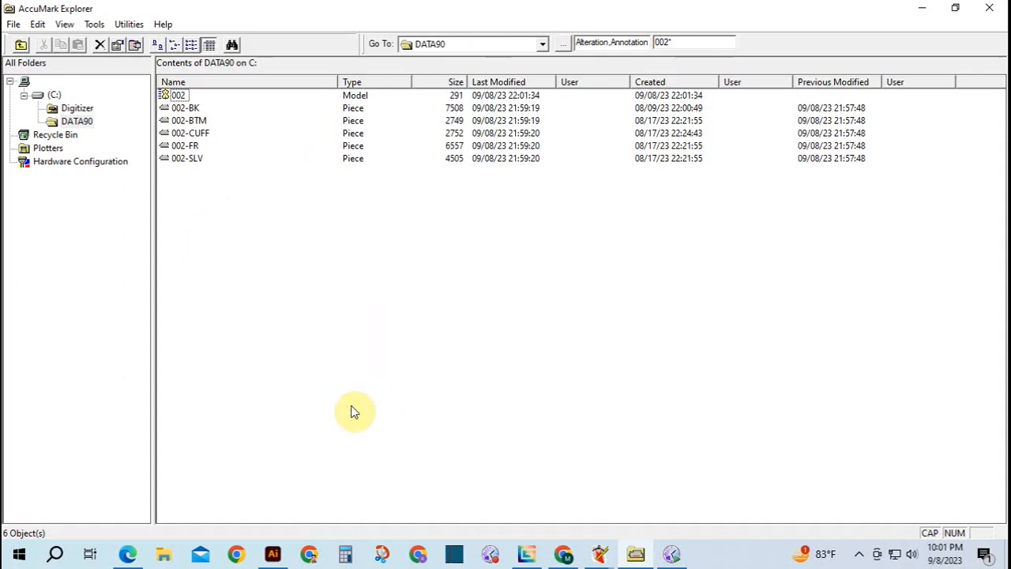
mouse_move(314, 16)
mouse_down()
mouse_move(355, 84)
mouse_move(607, 154)
mouse_move(605, 143)
mouse_up()
click(469, 206)
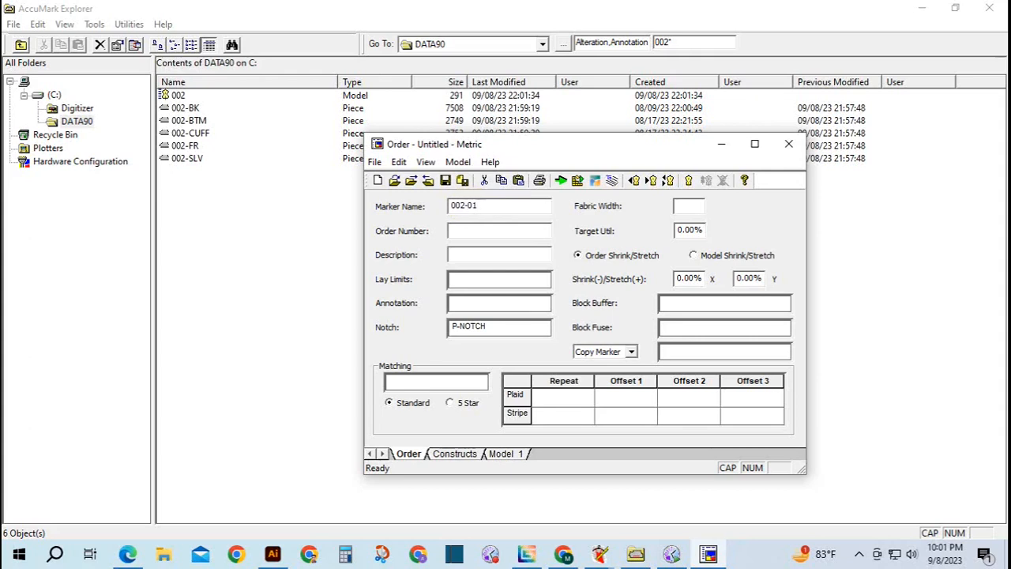
Set the order's fabric width to 170.
click(688, 207)
text(170)
click(425, 162)
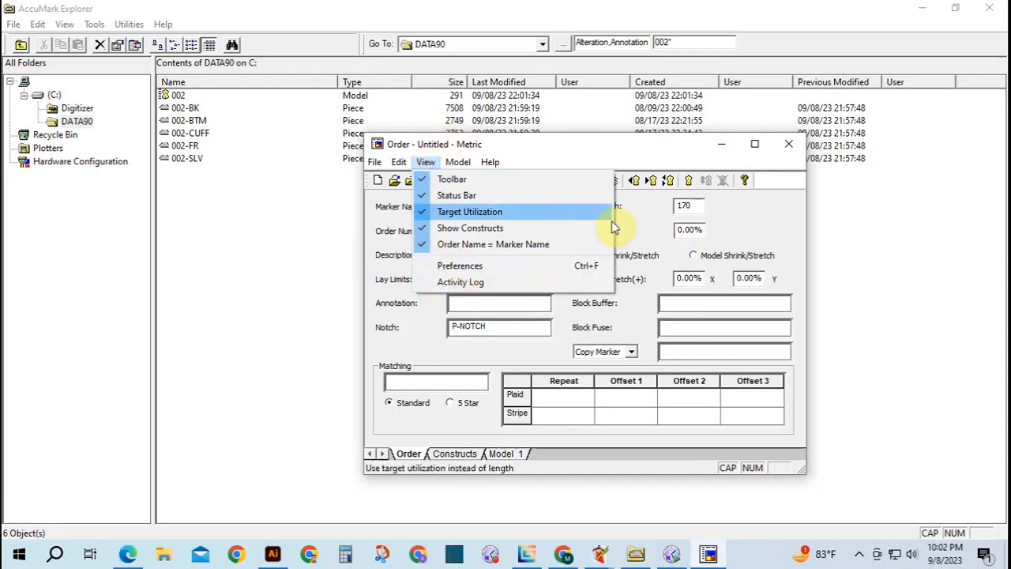
click(636, 222)
click(694, 206)
double_click(694, 206)
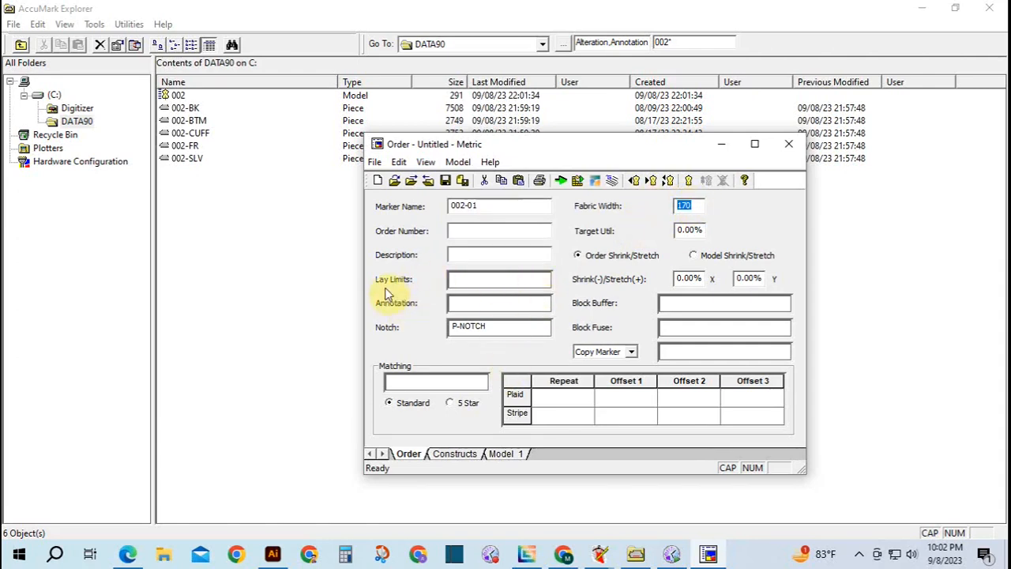
Assign the SINGLE-PLY lay limits to the order and review the lay limit settings.
click(544, 281)
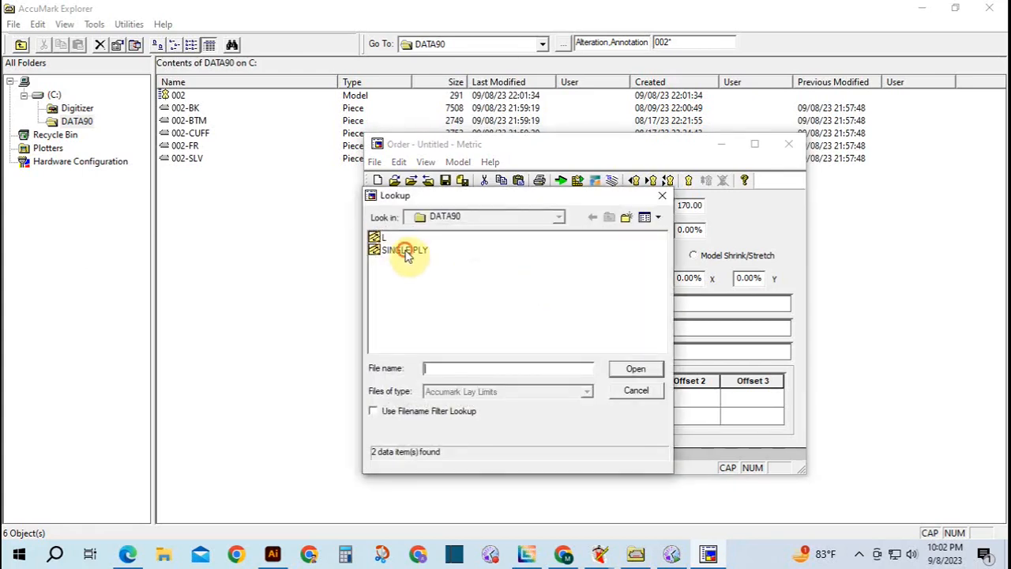
click(404, 251)
click(635, 370)
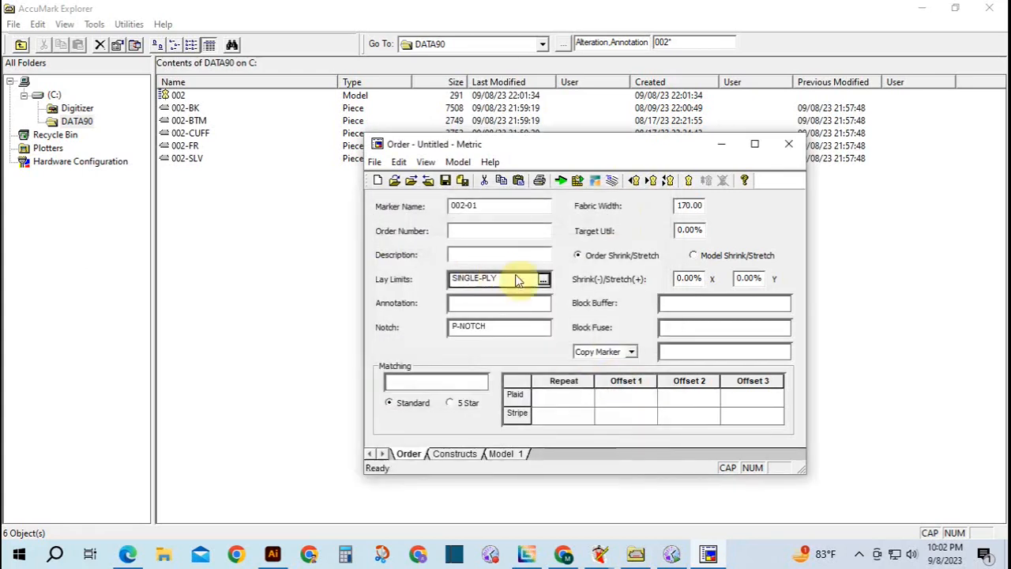
right_click(542, 283)
click(578, 288)
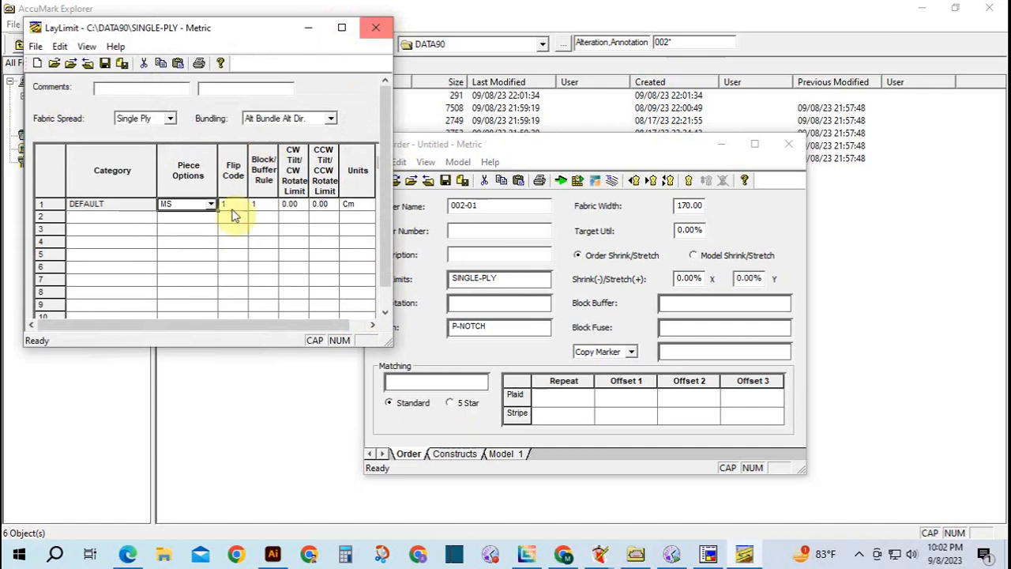
click(376, 27)
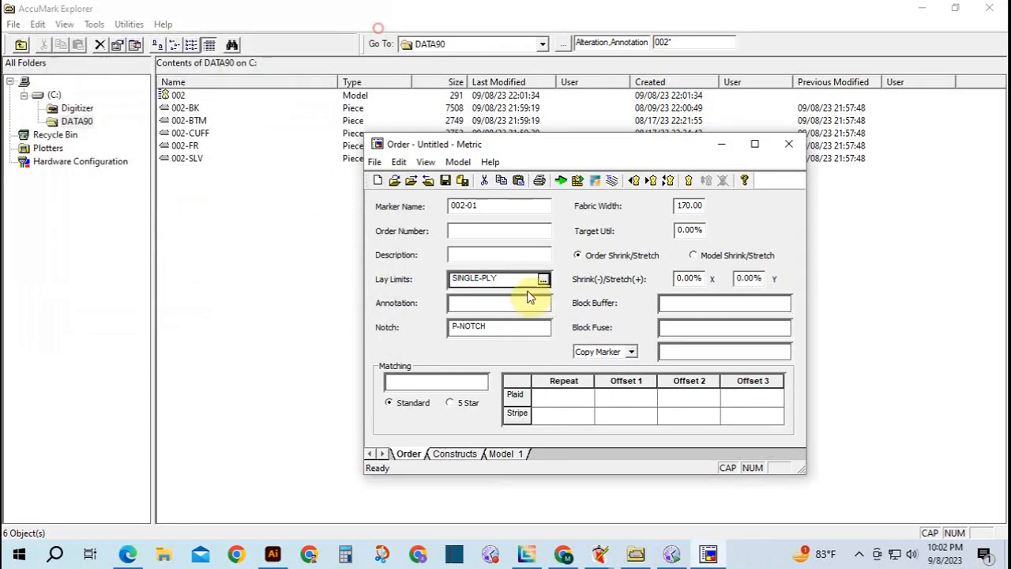
Choose SIZE-AND-BUNDLE as the order's annotation.
click(543, 303)
click(543, 302)
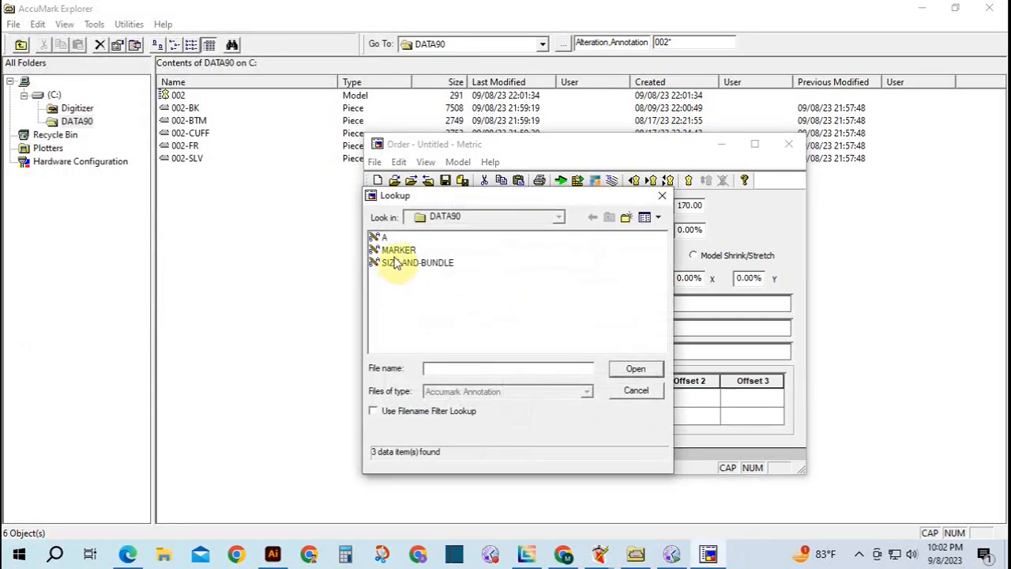
click(395, 250)
click(409, 263)
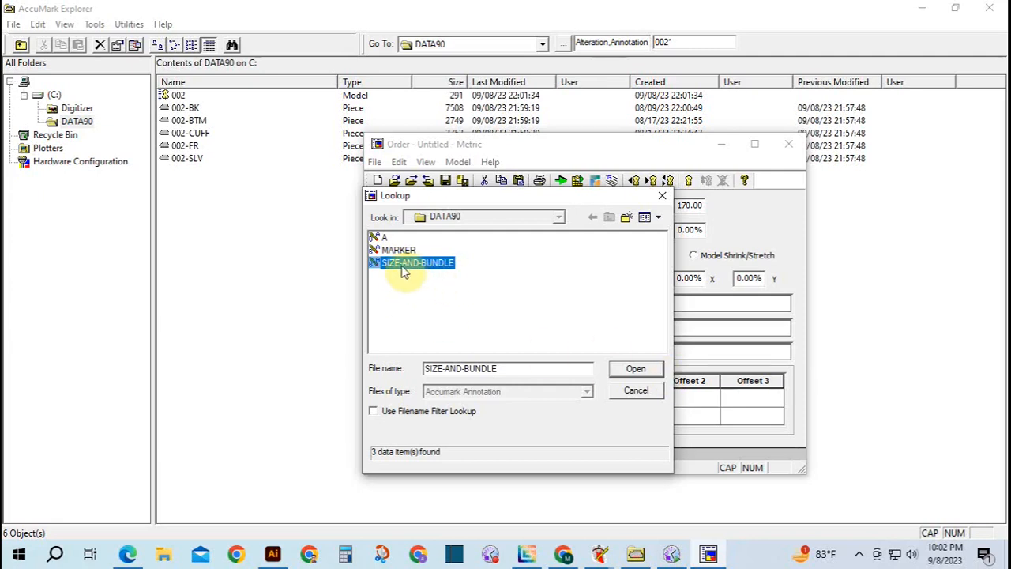
click(635, 369)
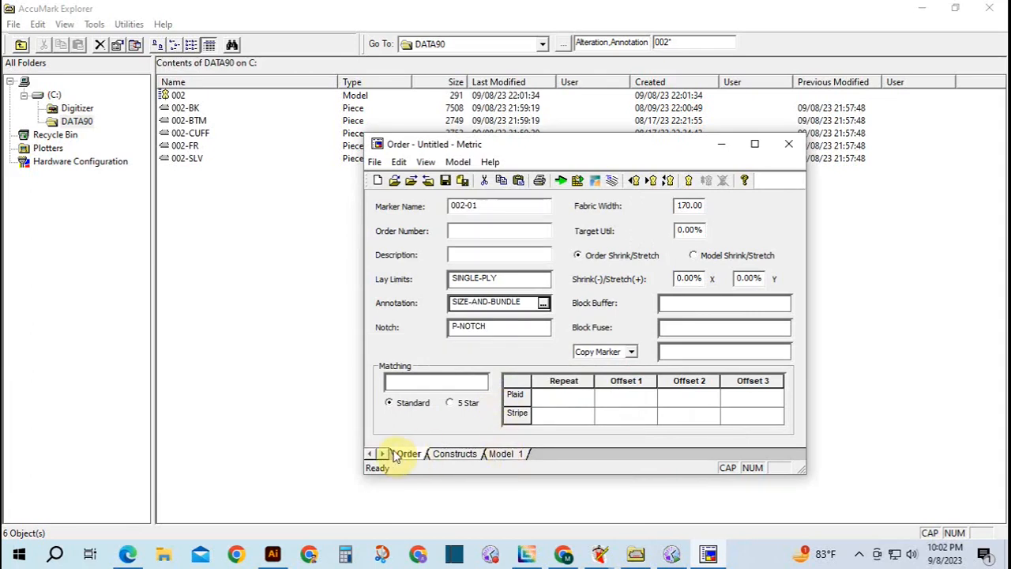
Add model 002 from DATA90 to the order and choose S as its fabric type.
click(505, 454)
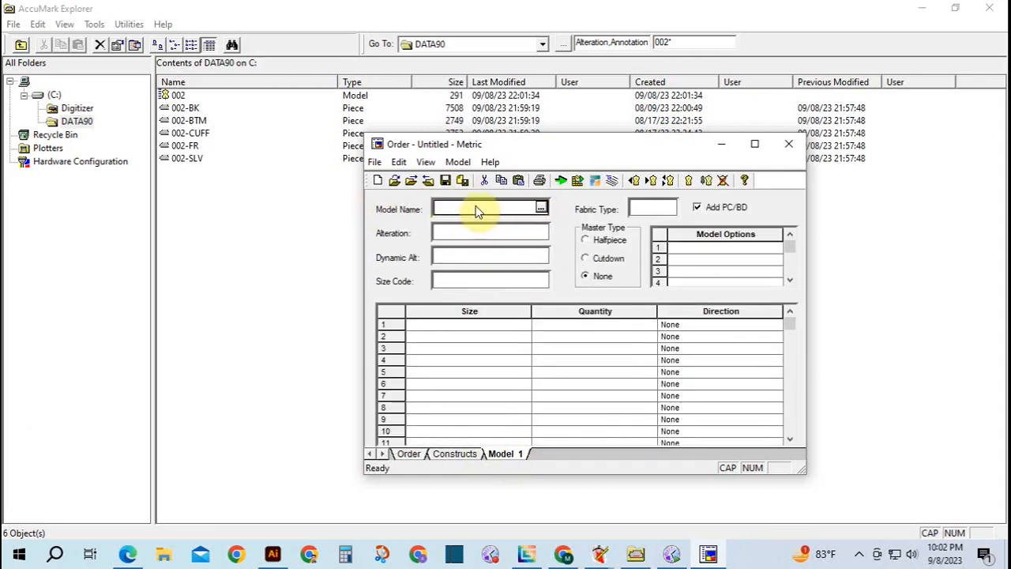
click(540, 207)
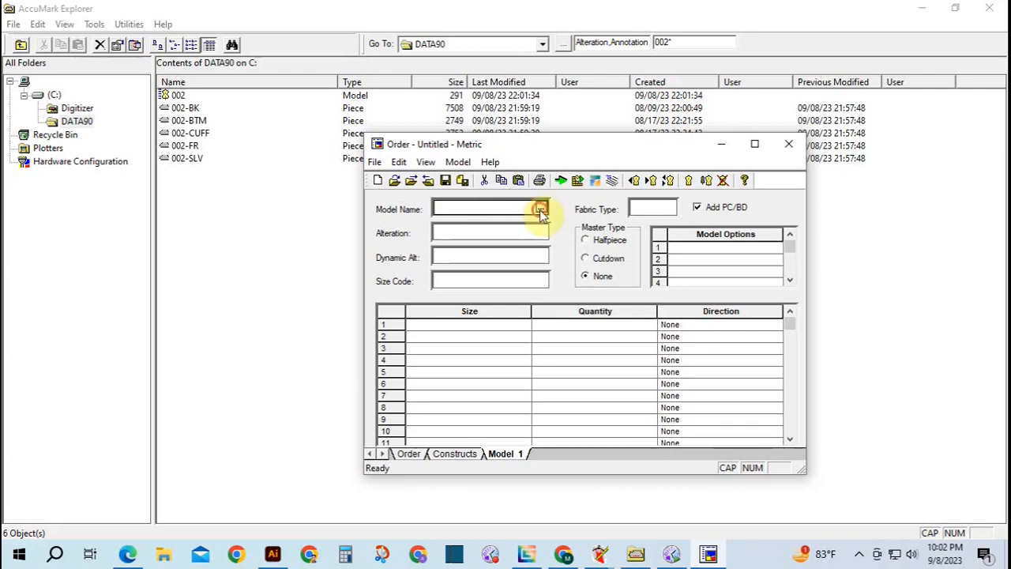
click(390, 238)
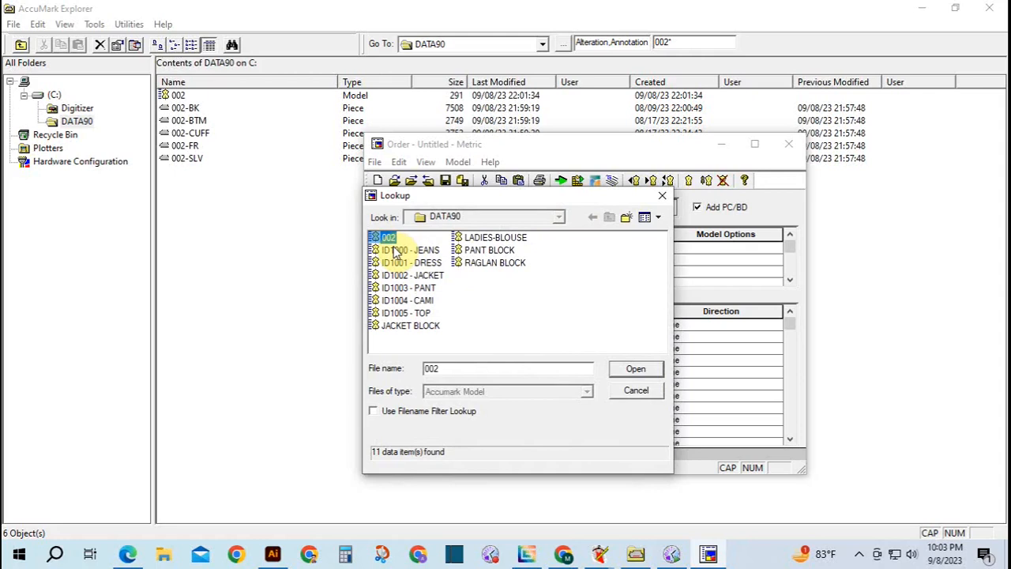
click(634, 369)
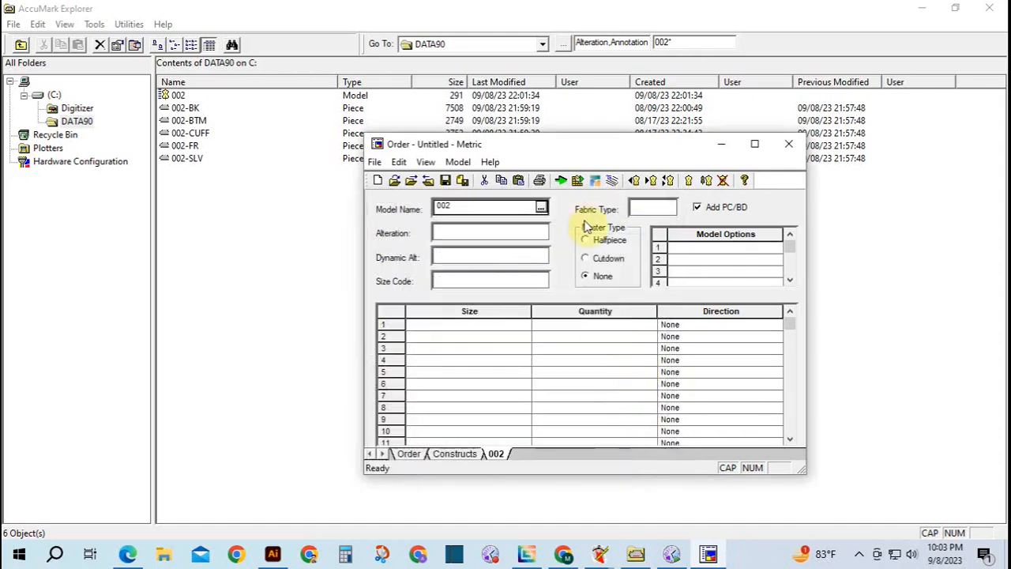
double_click(670, 206)
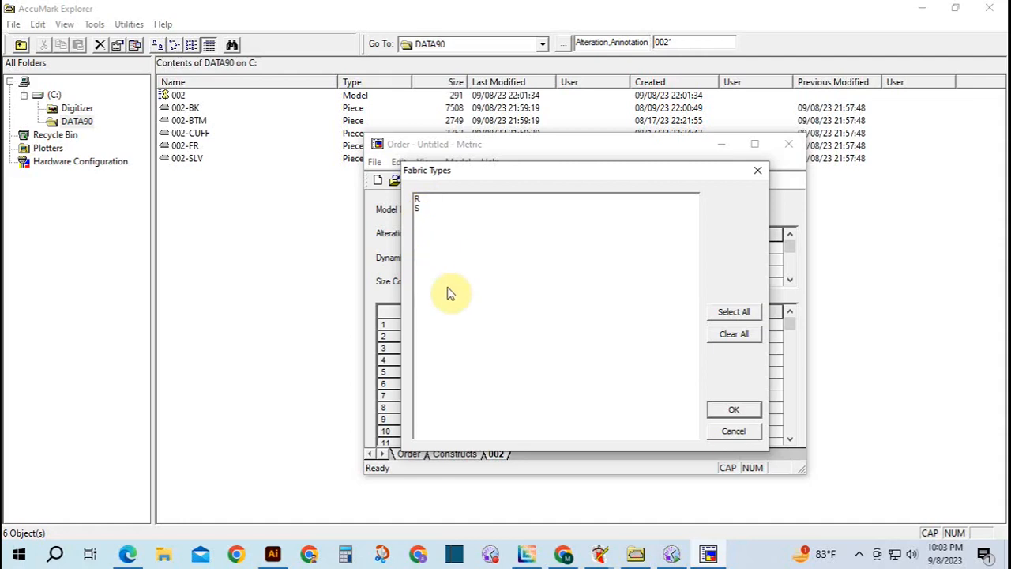
click(419, 209)
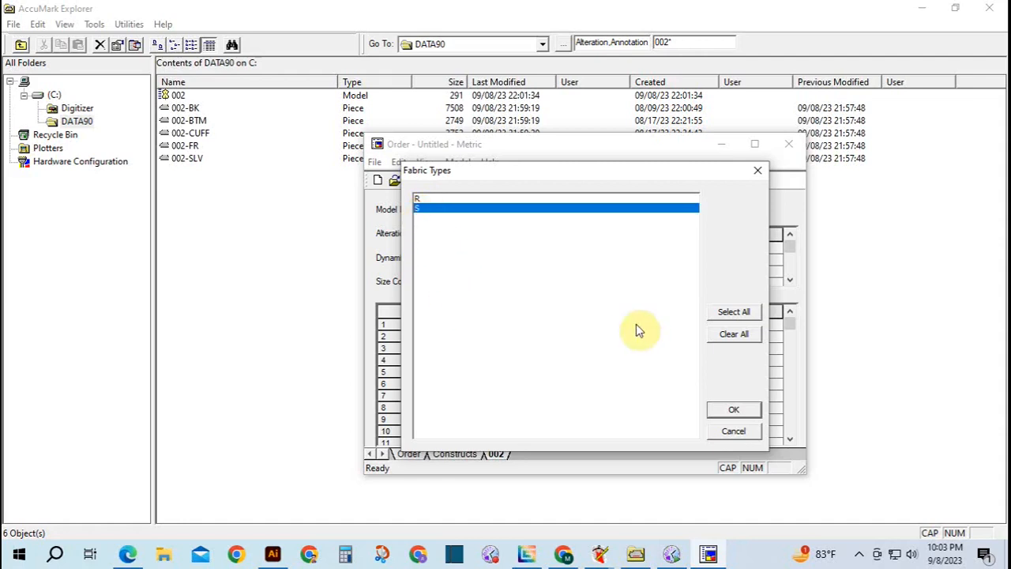
click(735, 410)
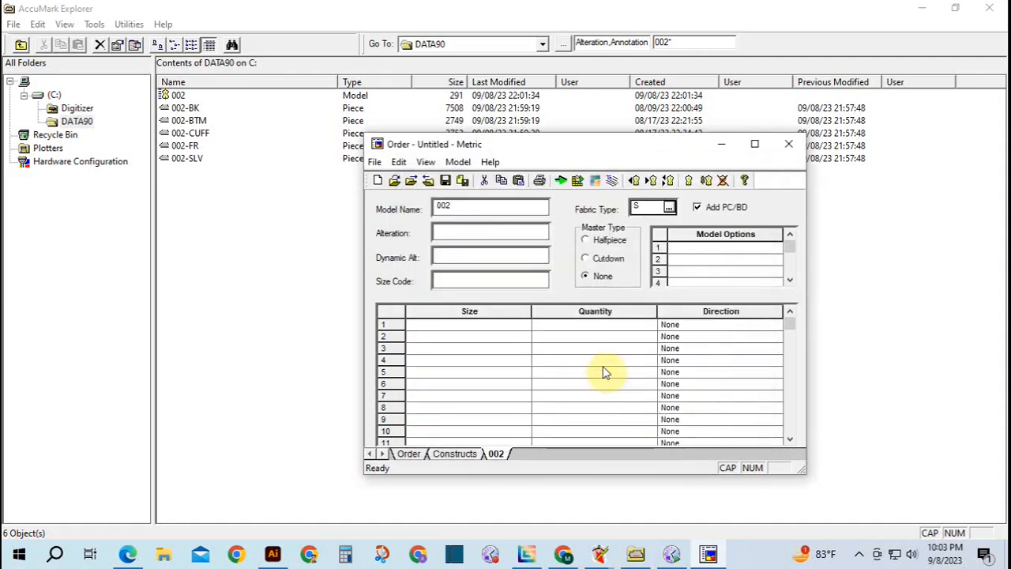
Add all the model's sizes, S, M, L and XL, to the order's size list.
double_click(527, 327)
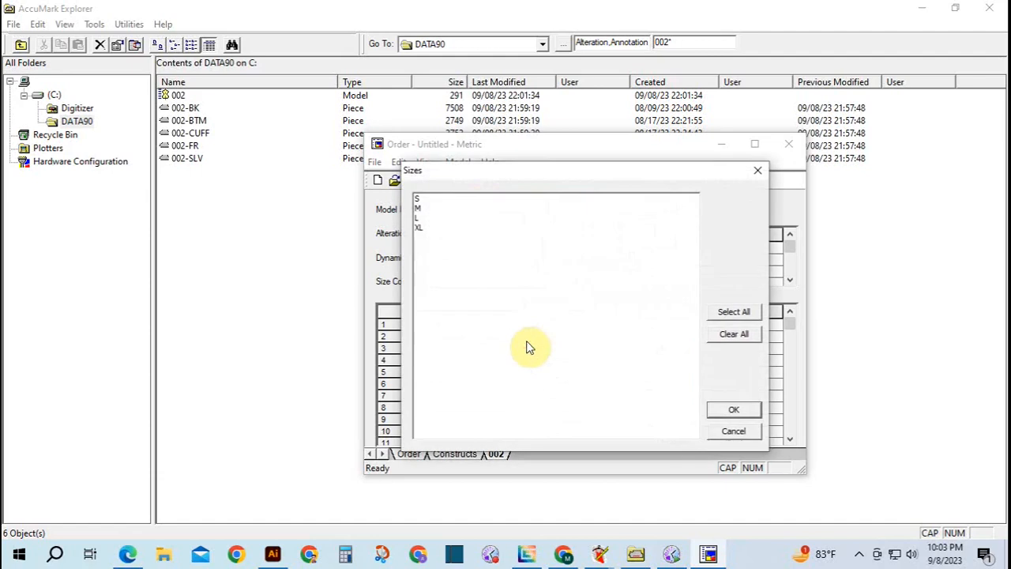
click(419, 199)
click(421, 219)
click(419, 229)
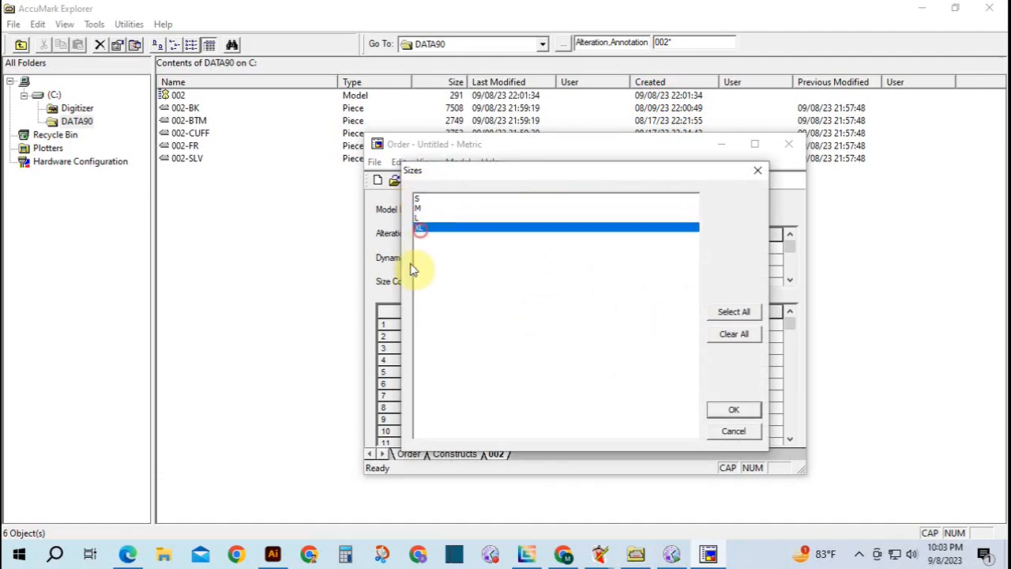
click(731, 313)
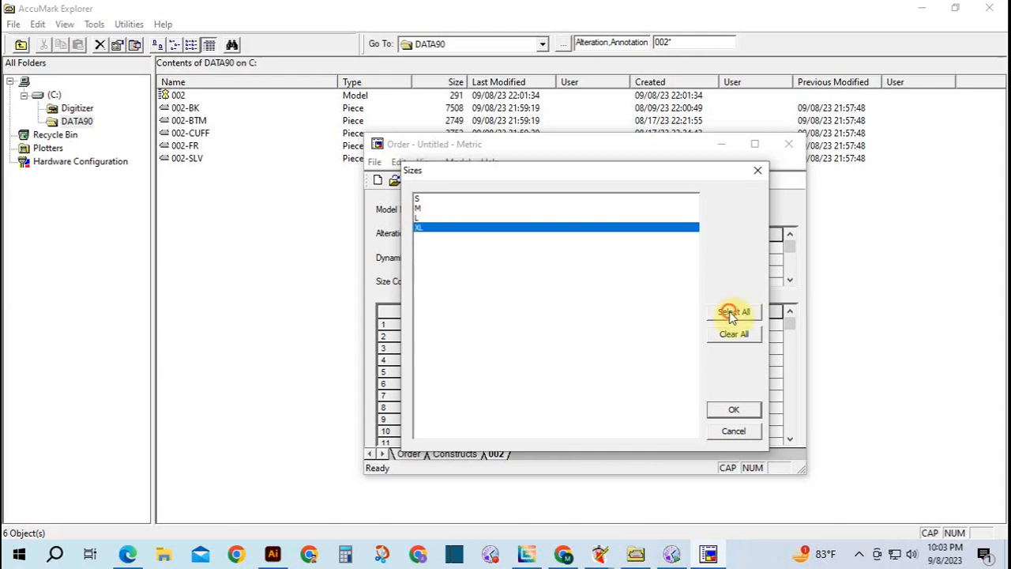
click(735, 410)
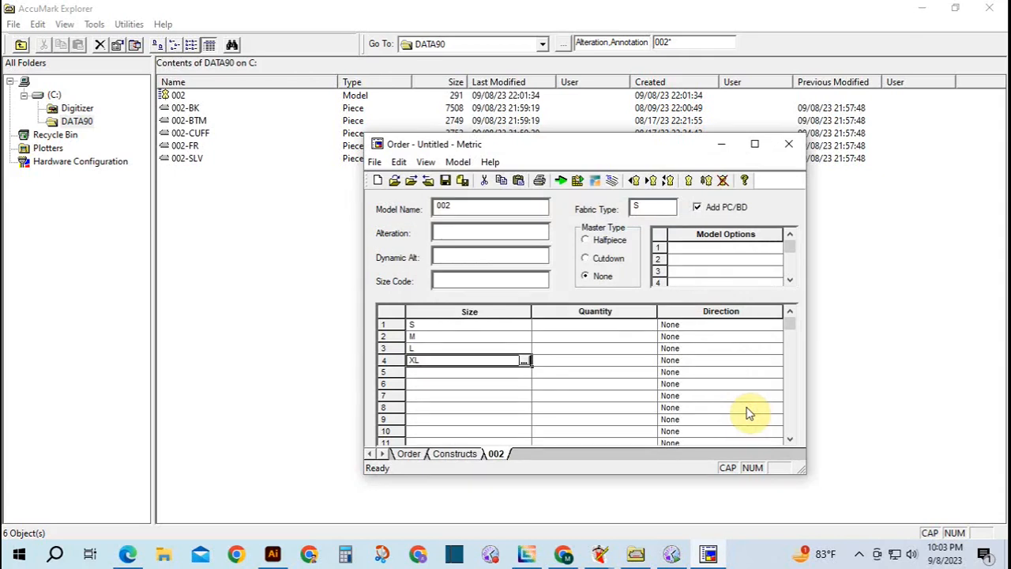
Enter the order quantities: 3 for S, 2 for M, 2 for L and 1 for XL.
click(589, 328)
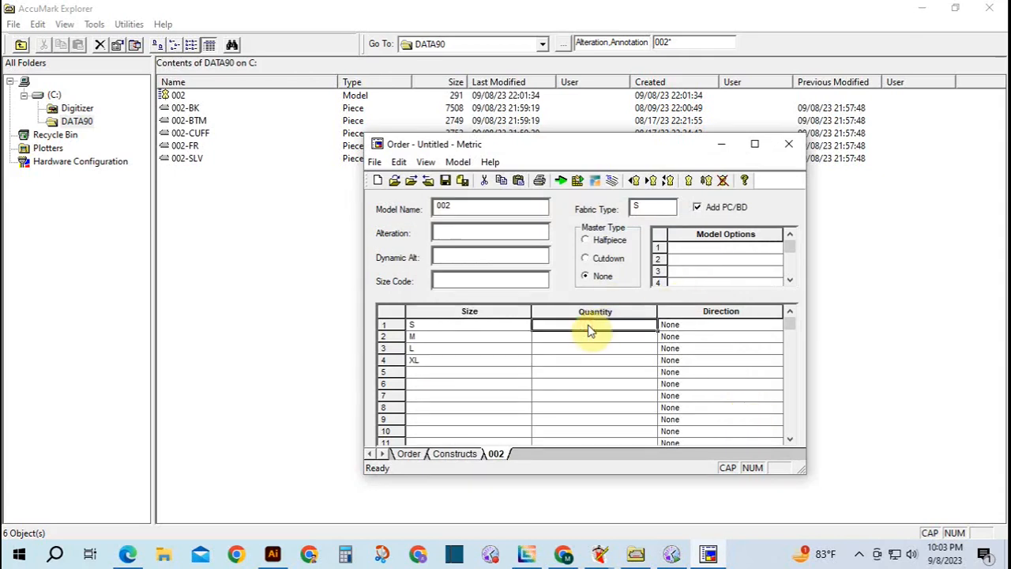
text(3)
click(585, 340)
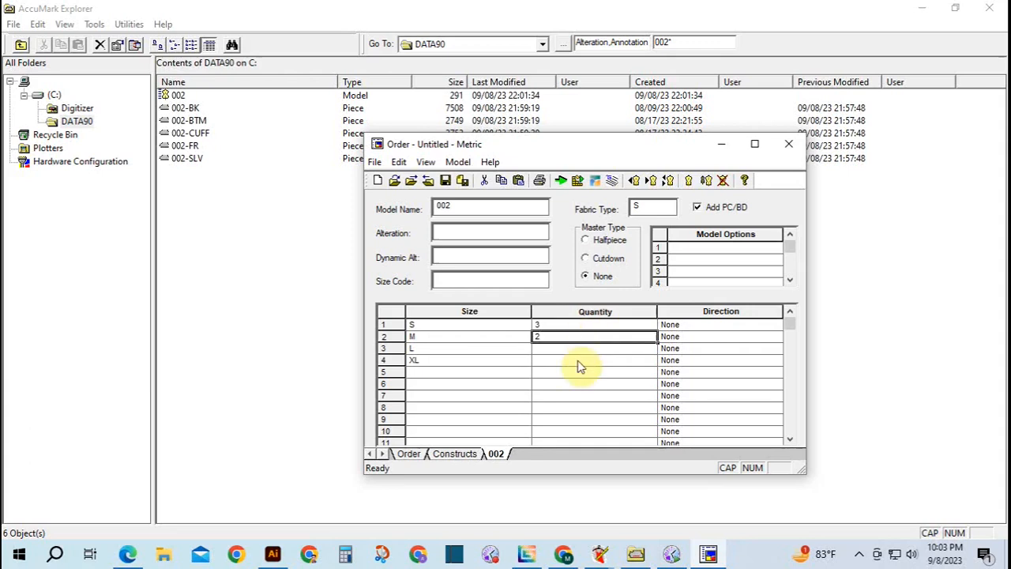
text(2)
click(577, 354)
text(2)
click(568, 364)
text(1)
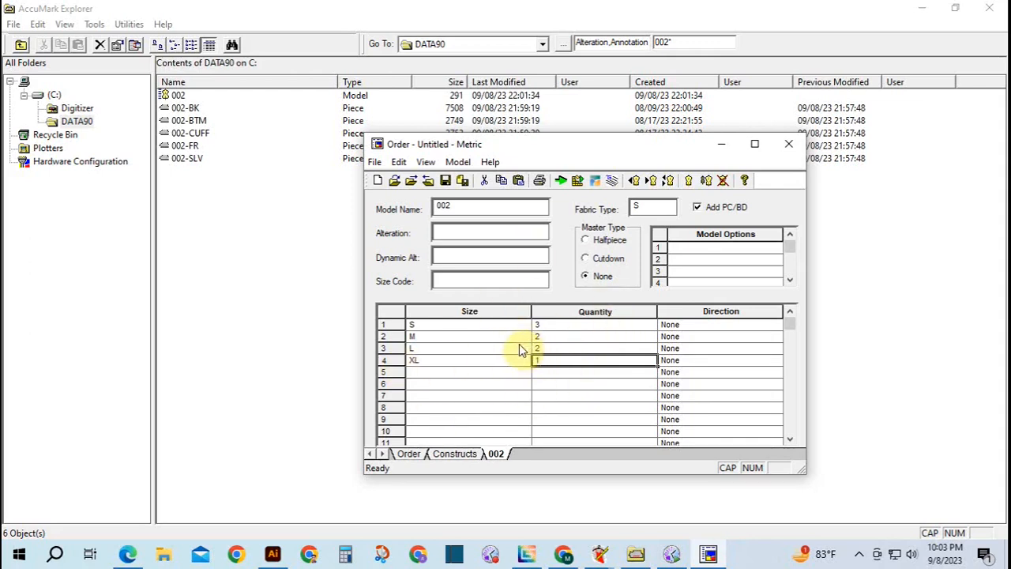
Process order 002-01 into a marker, saving its changes.
click(559, 182)
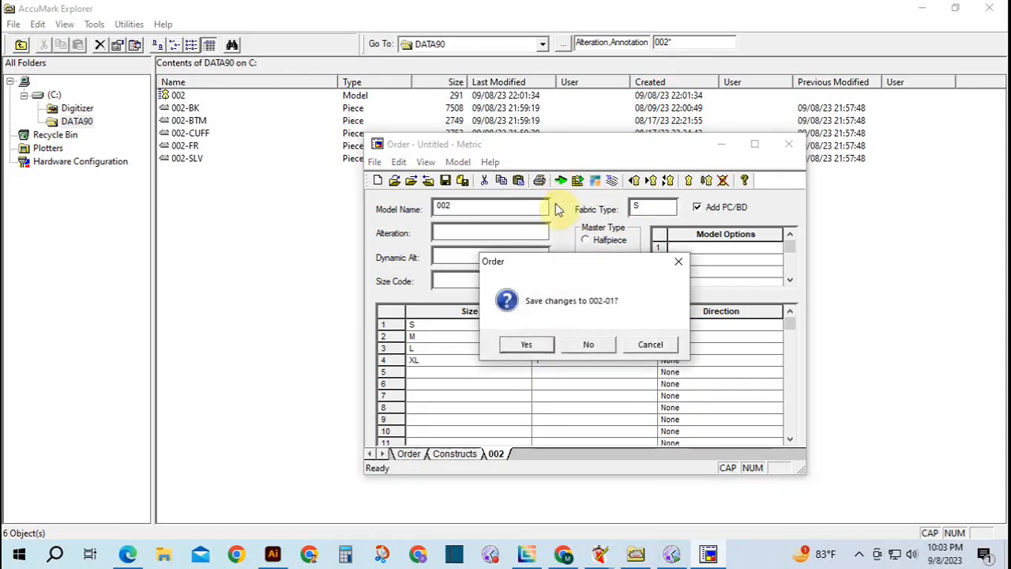
click(526, 346)
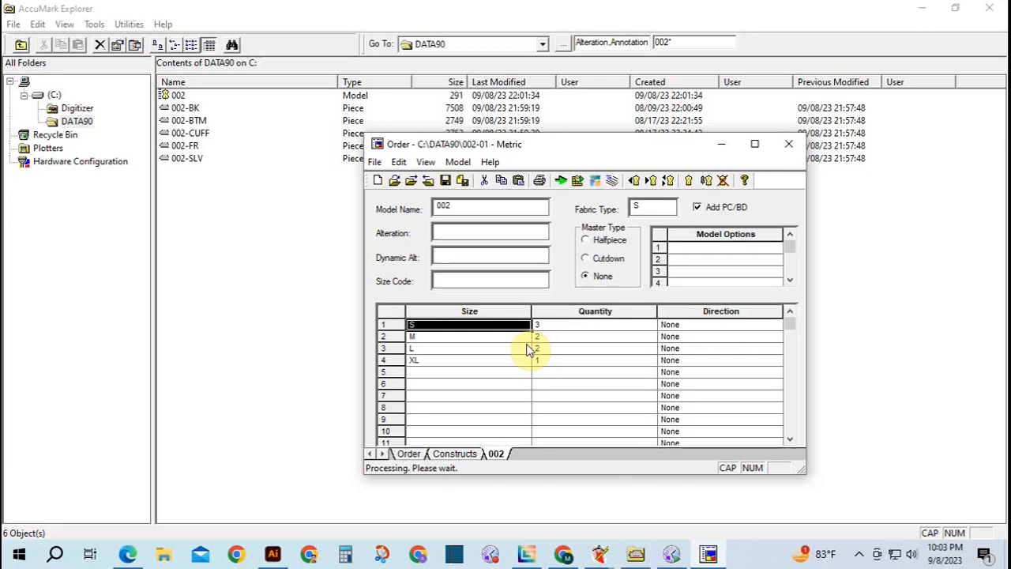
click(587, 344)
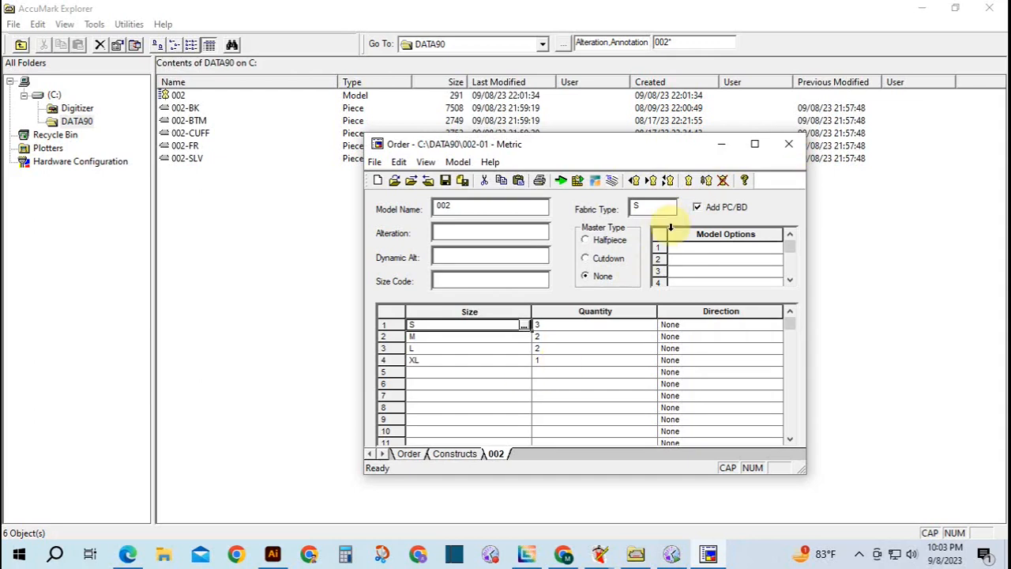
Change the order's marker name to 002-01-RIB and set model 002's fabric type to R.
click(406, 454)
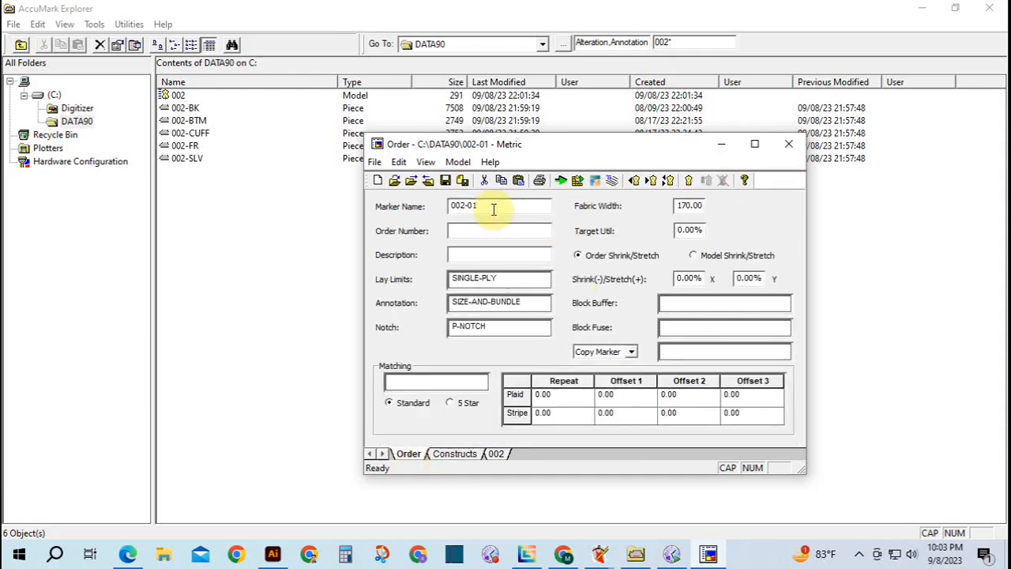
text(-RIB)
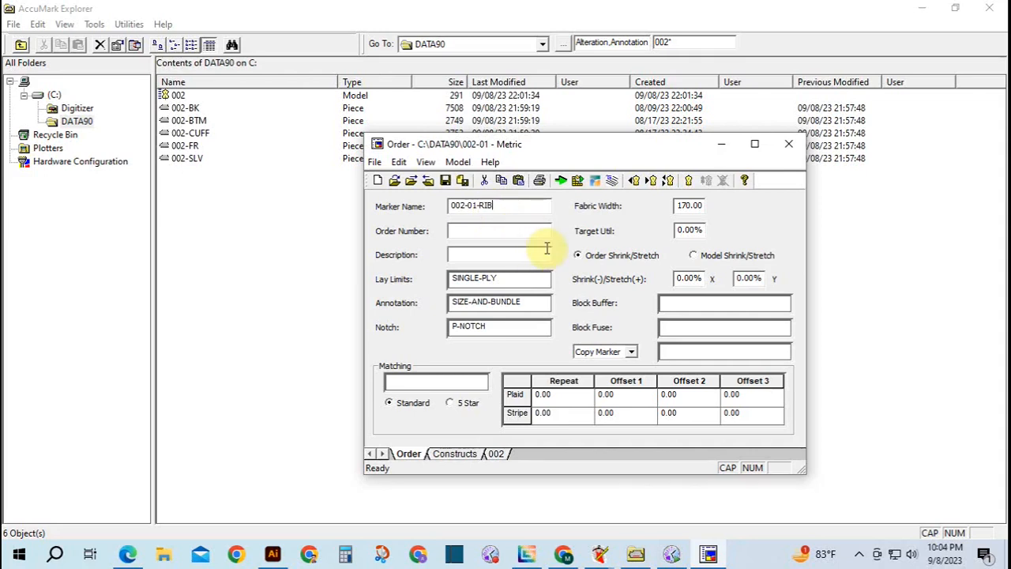
click(497, 453)
click(667, 208)
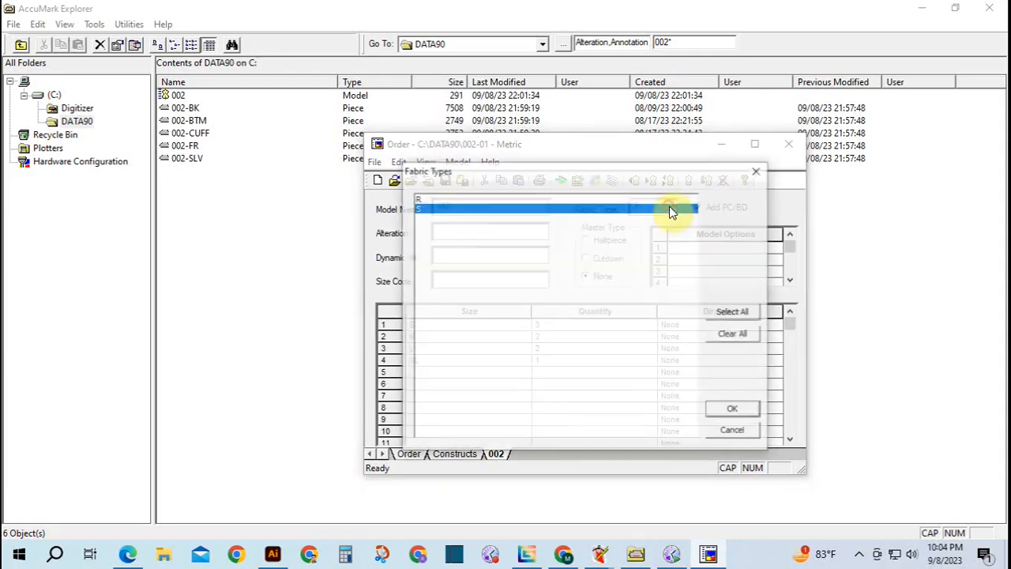
click(419, 198)
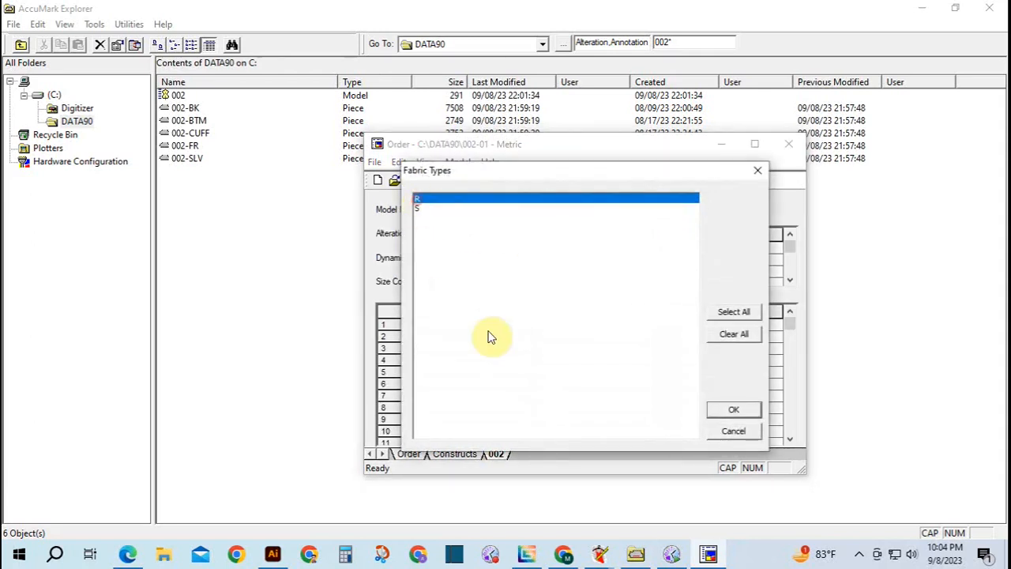
click(733, 409)
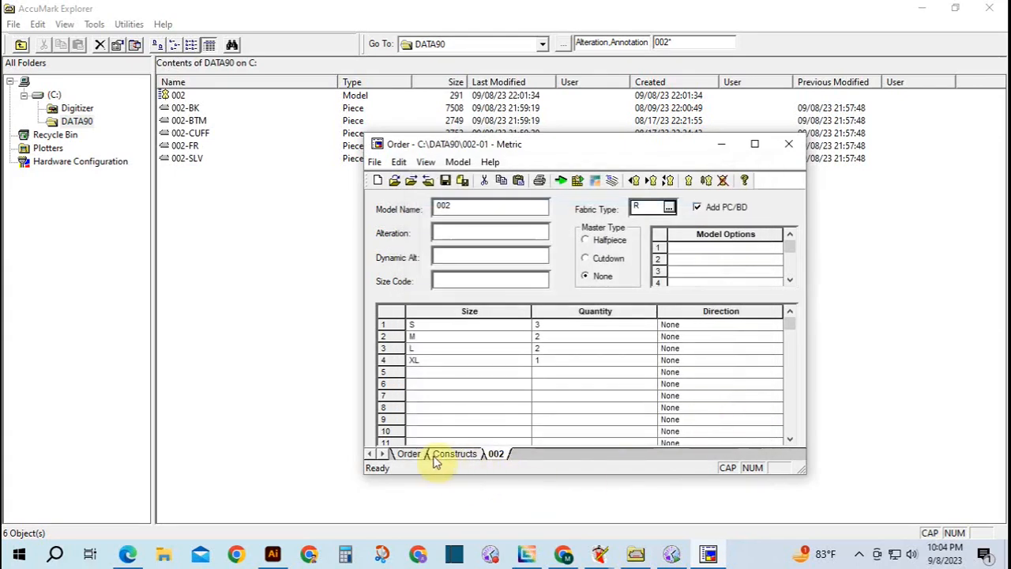
Set the rib order's fabric width to 150.
click(409, 455)
double_click(689, 205)
text(150)
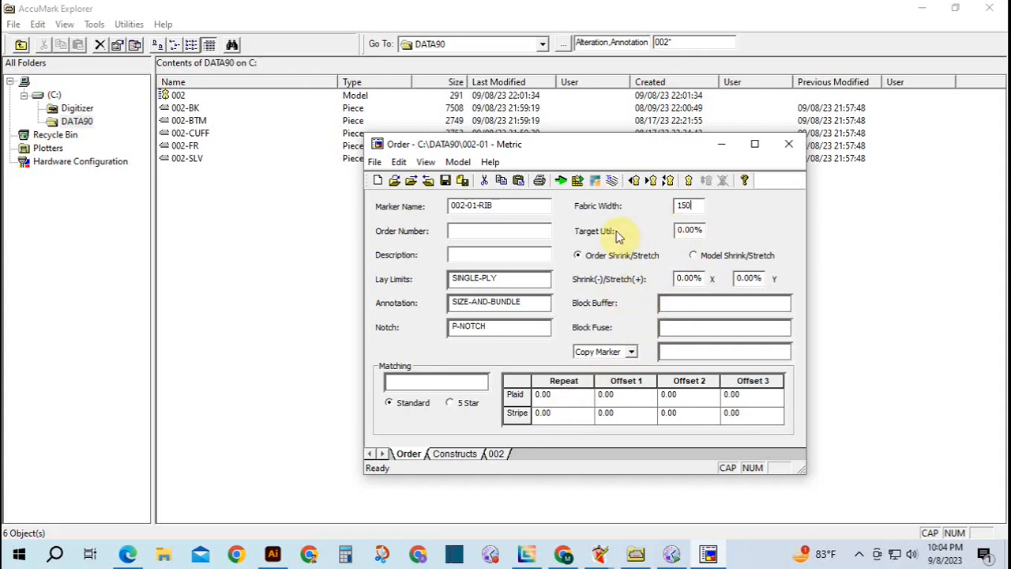
Process order 002-01-RIB into a marker, saving its changes, and close the order editor.
click(561, 181)
click(469, 345)
click(592, 346)
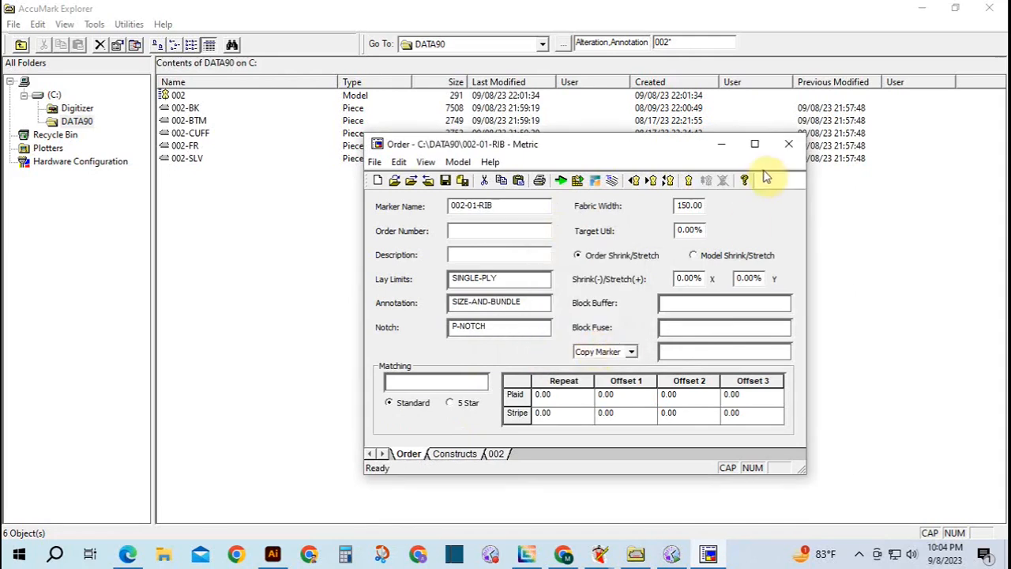
click(782, 146)
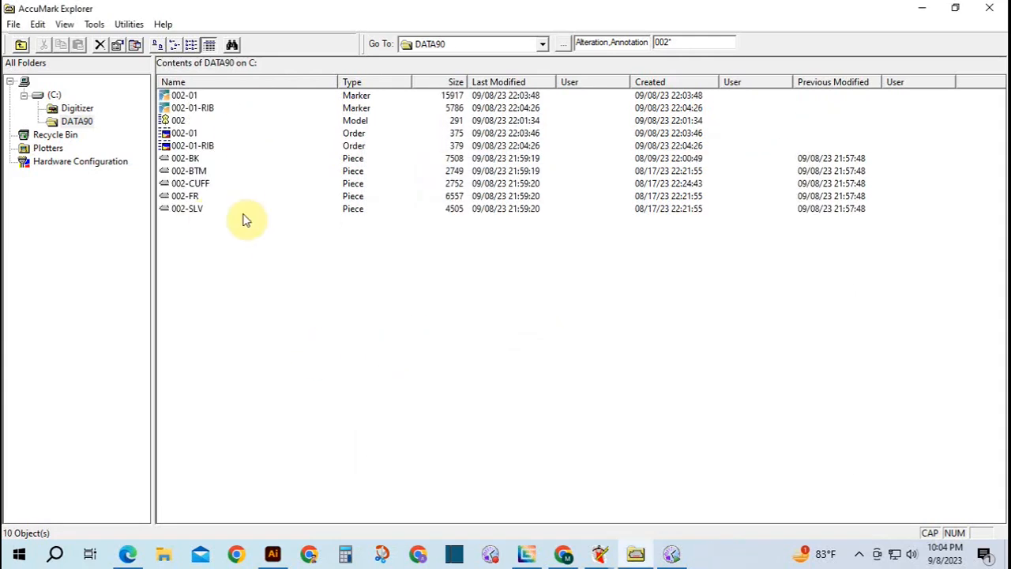
Select the markers 002-01 and 002-01-RIB together and send them to AccuNest.
drag(222, 93, 164, 120)
click(245, 255)
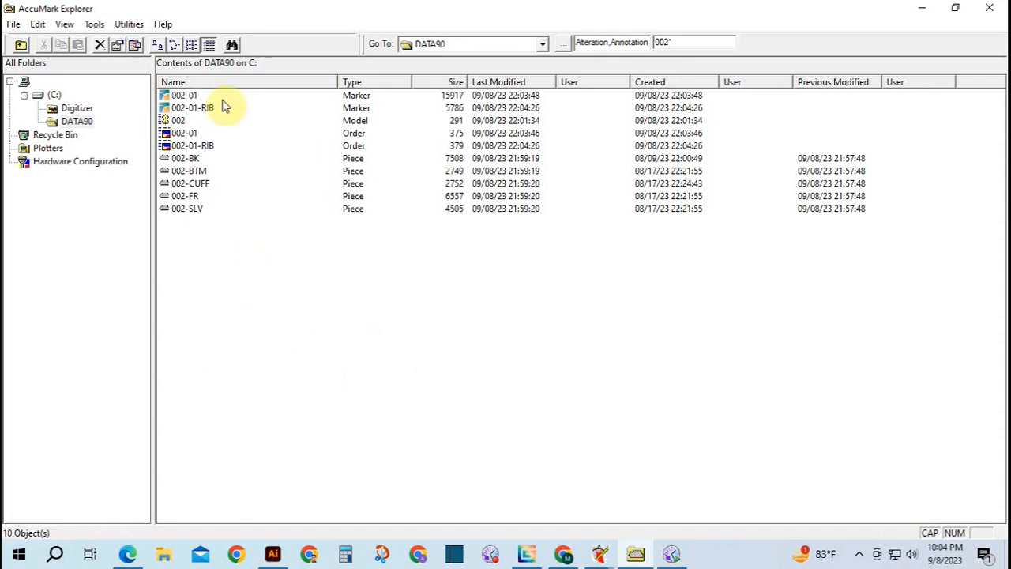
drag(221, 98, 178, 117)
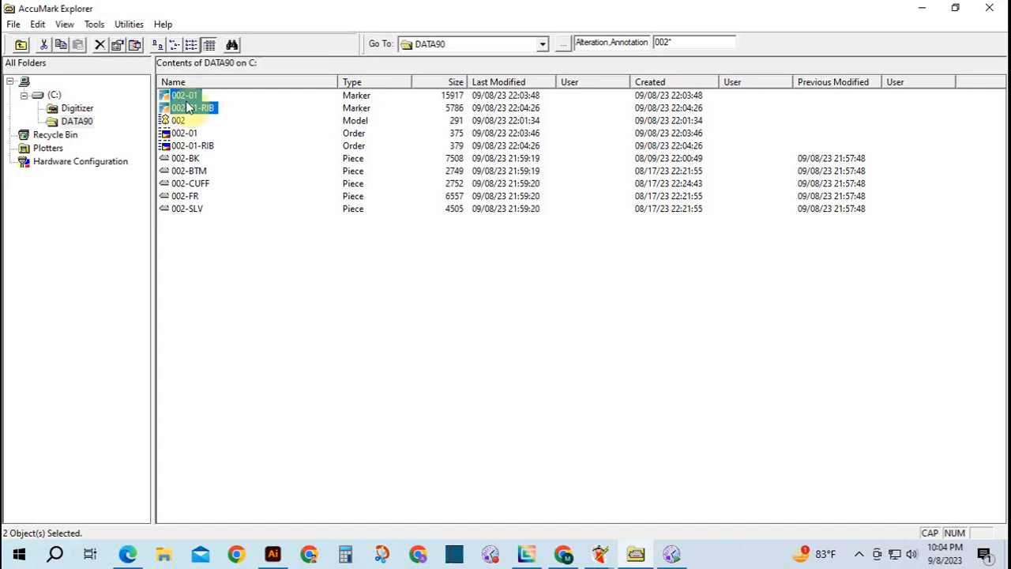
right_click(185, 94)
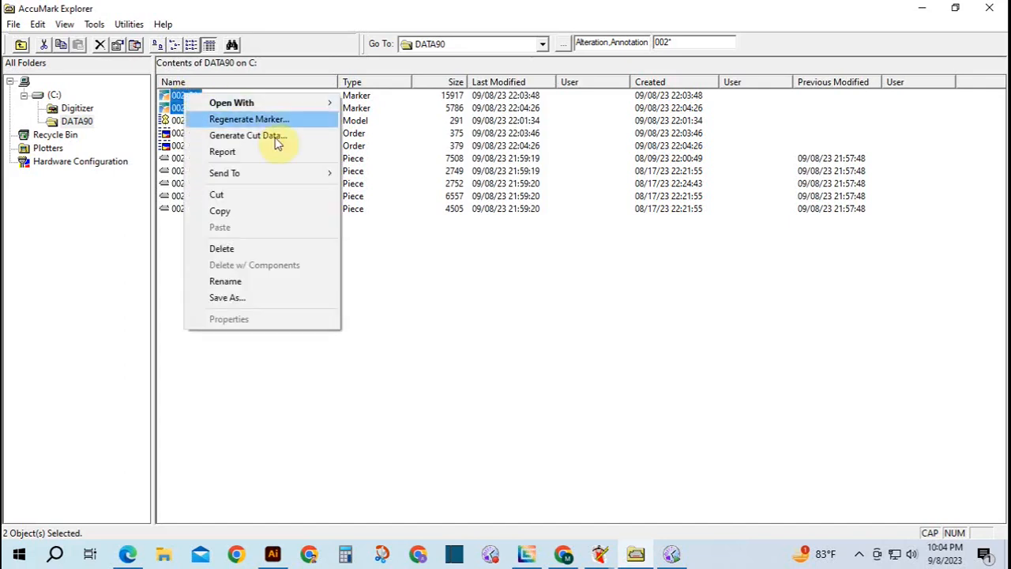
mouse_move(281, 177)
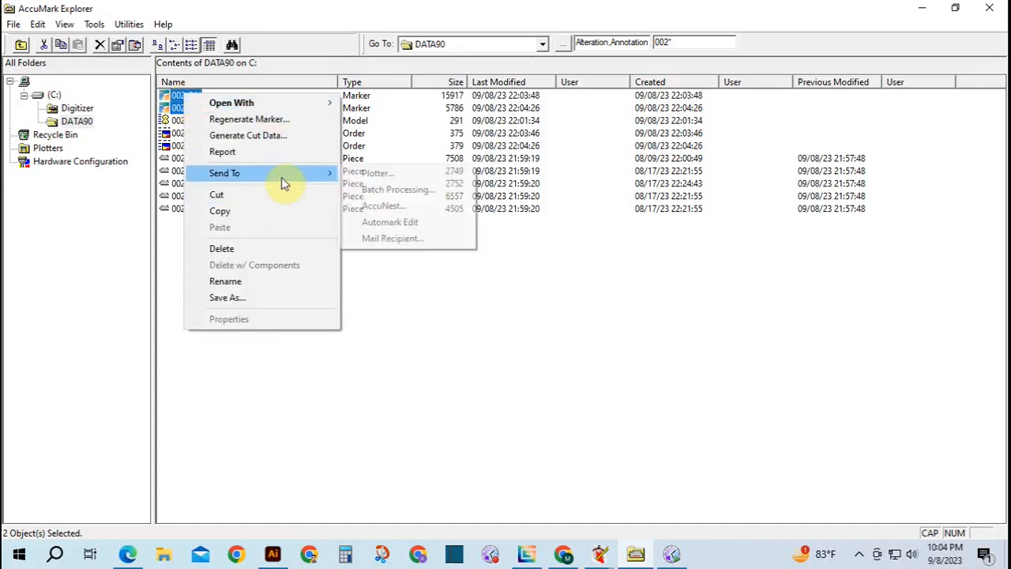
click(383, 207)
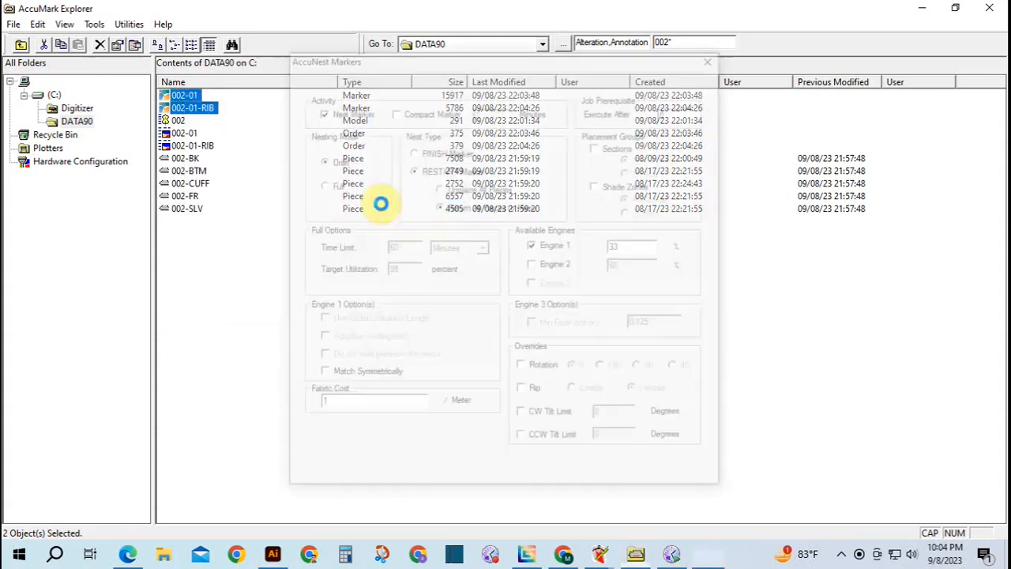